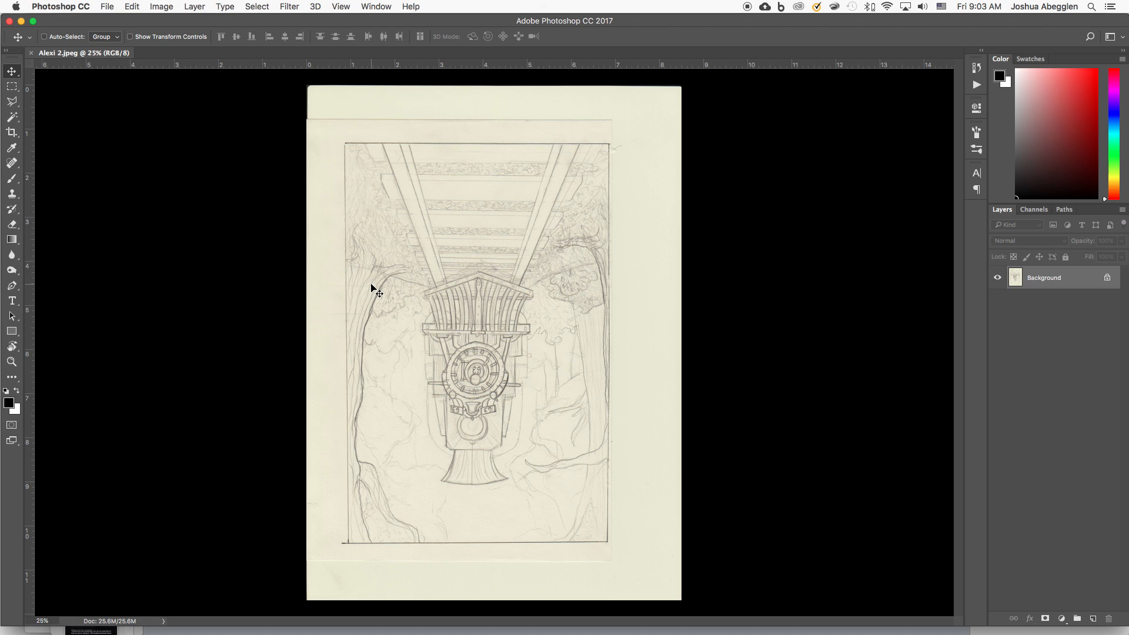
# Rotate the whole scanned sketch by 180° so the locomotive stands upright
pyautogui.click(168, 6)
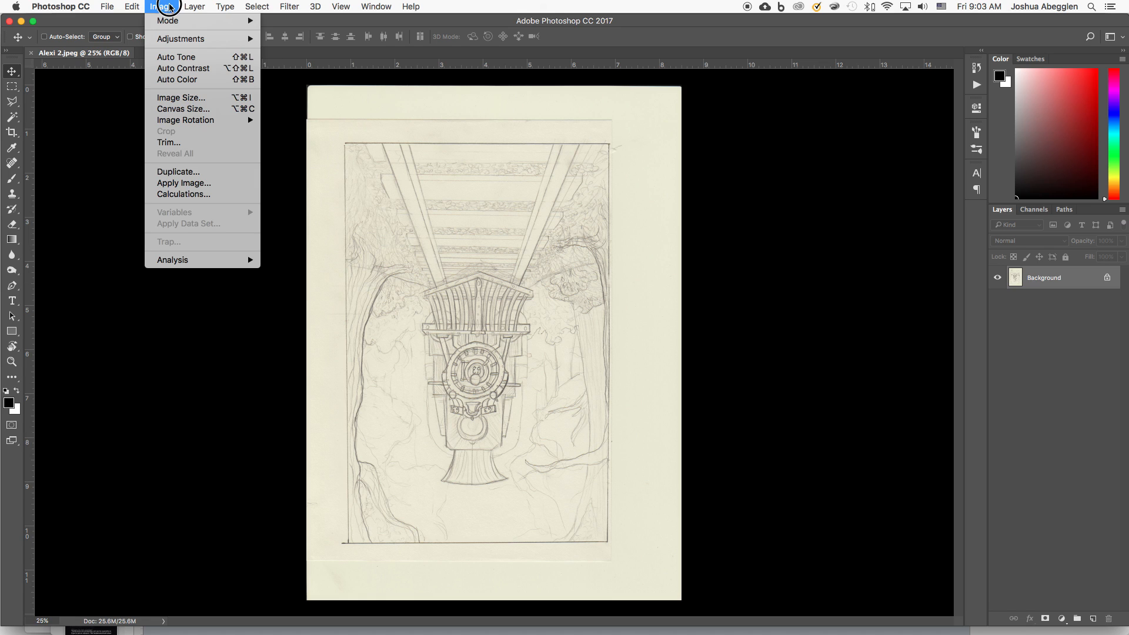
pyautogui.moveTo(244, 123)
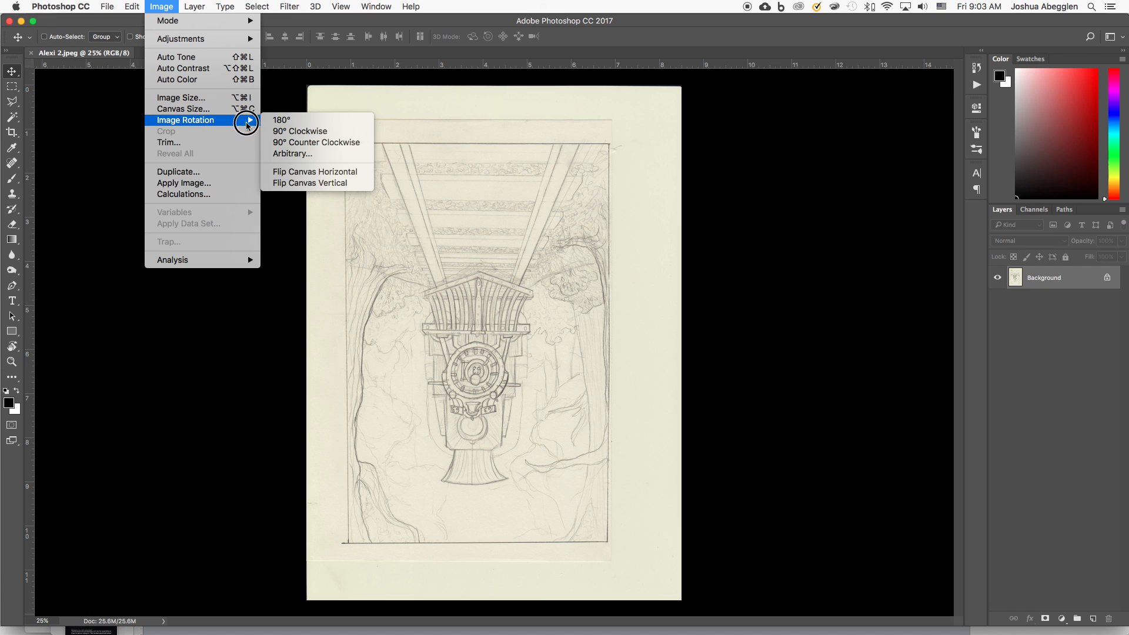
pyautogui.click(297, 119)
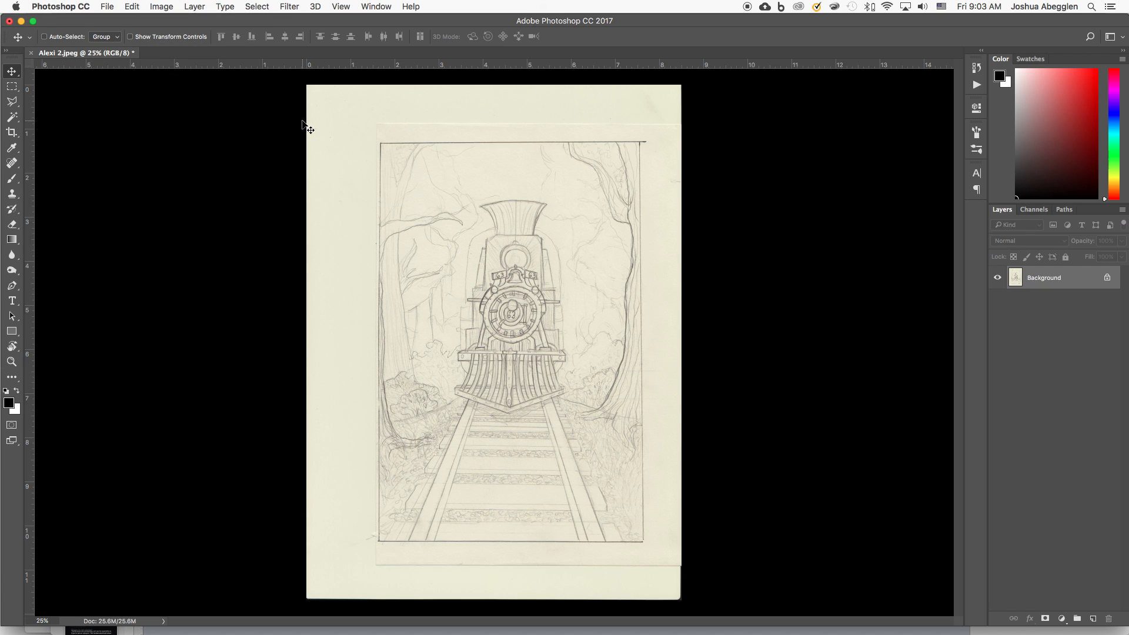
# Crop the scan to the drawing's ruled rectangular border, leaving a thin paper margin on all four sides
pyautogui.press('c')
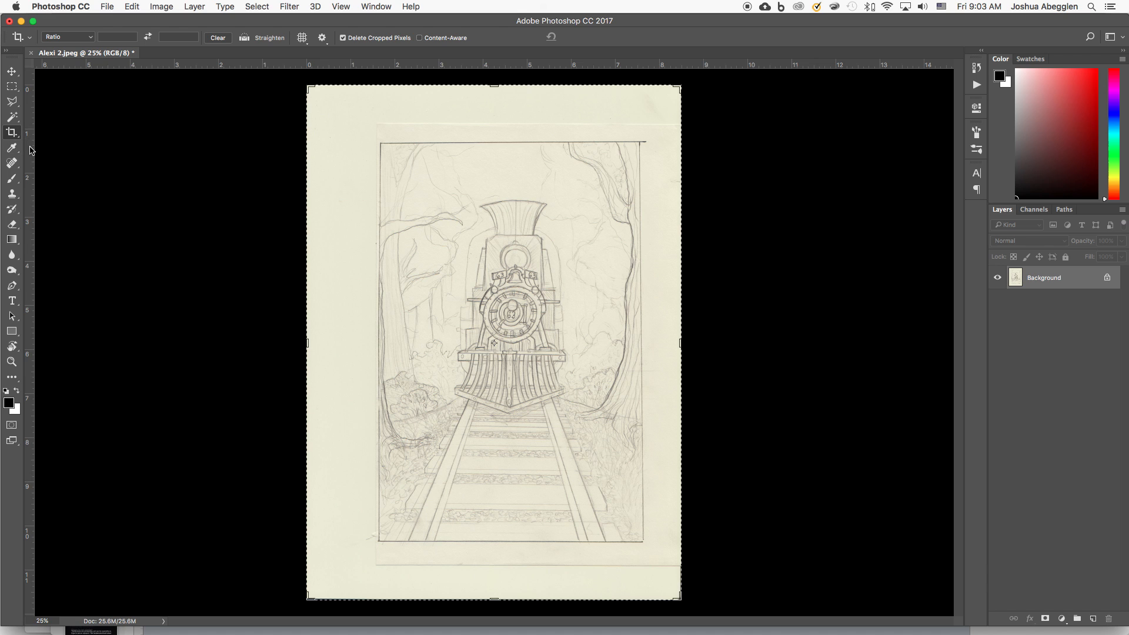
pyautogui.moveTo(308, 597); pyautogui.dragTo(343, 566)
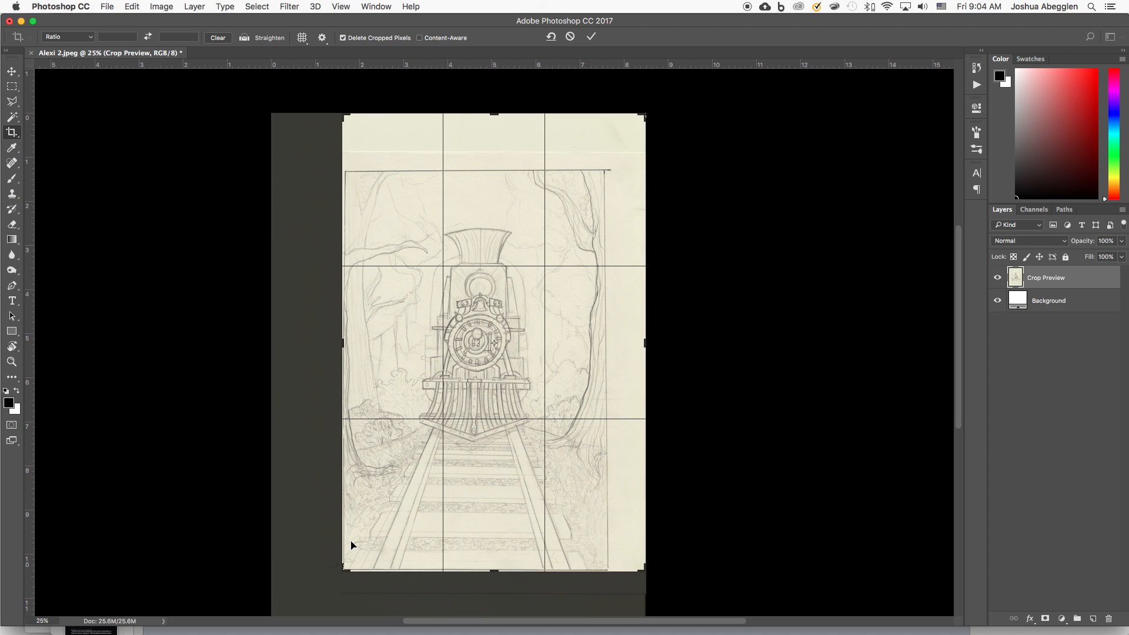
pyautogui.press('super+equal')
pyautogui.scroll(3, 749, 307)
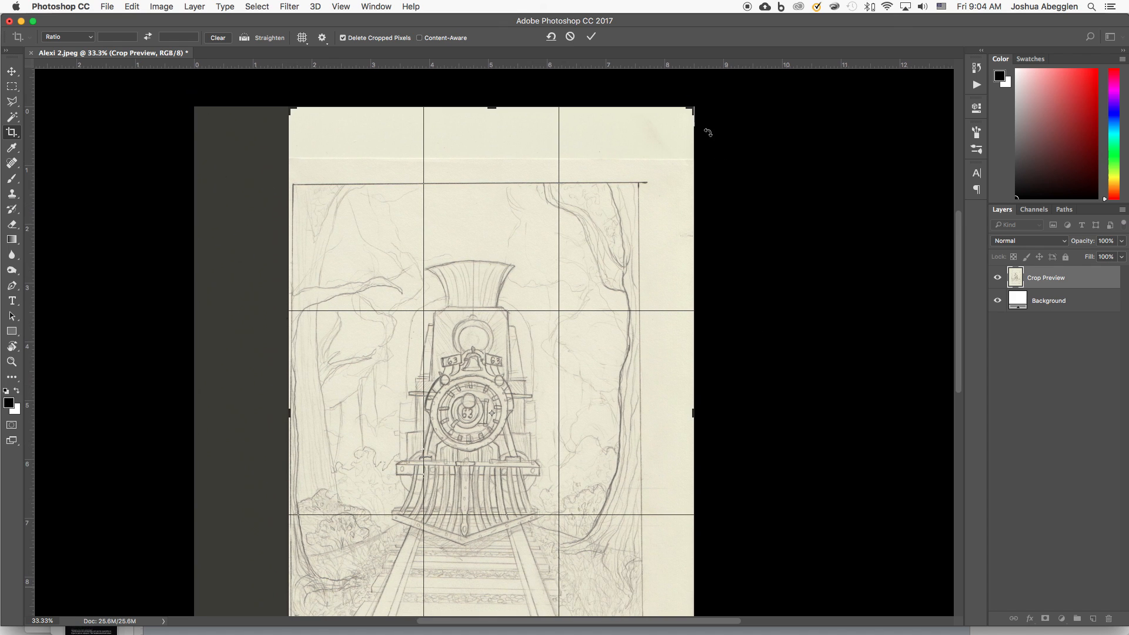
pyautogui.moveTo(693, 108); pyautogui.dragTo(666, 144)
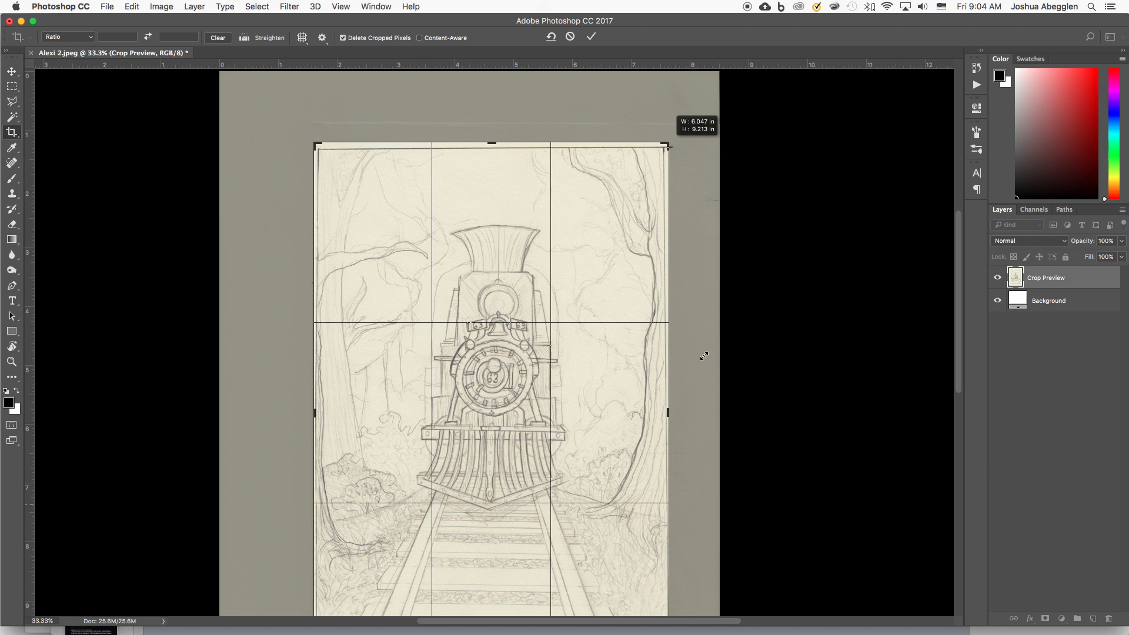
pyautogui.moveTo(333, 545); pyautogui.dragTo(329, 547)
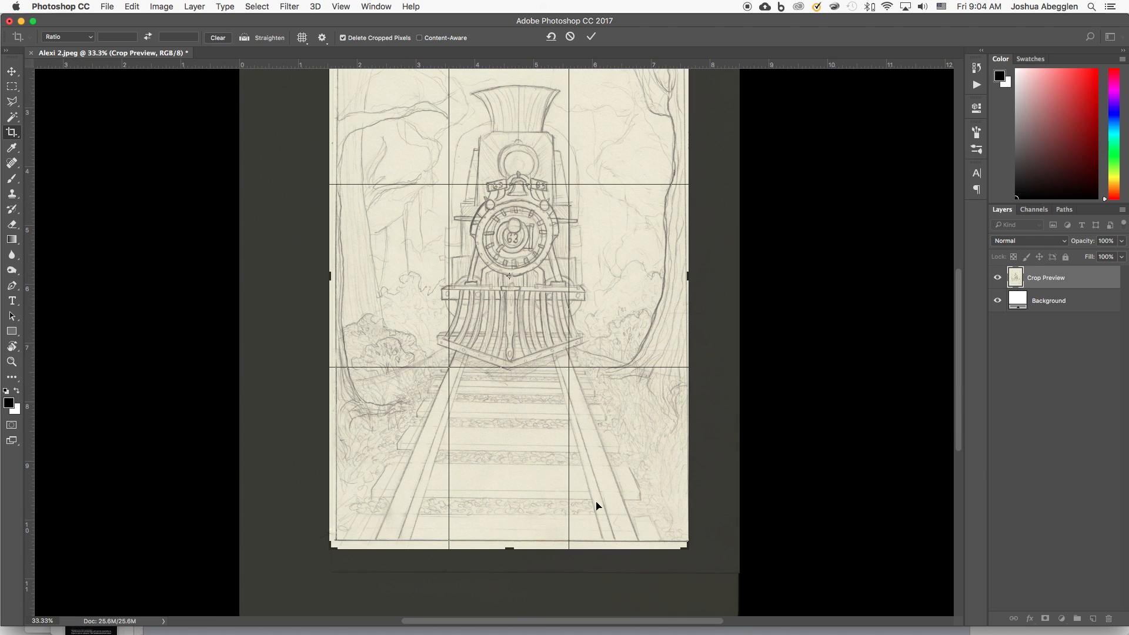
pyautogui.moveTo(687, 546); pyautogui.dragTo(690, 547)
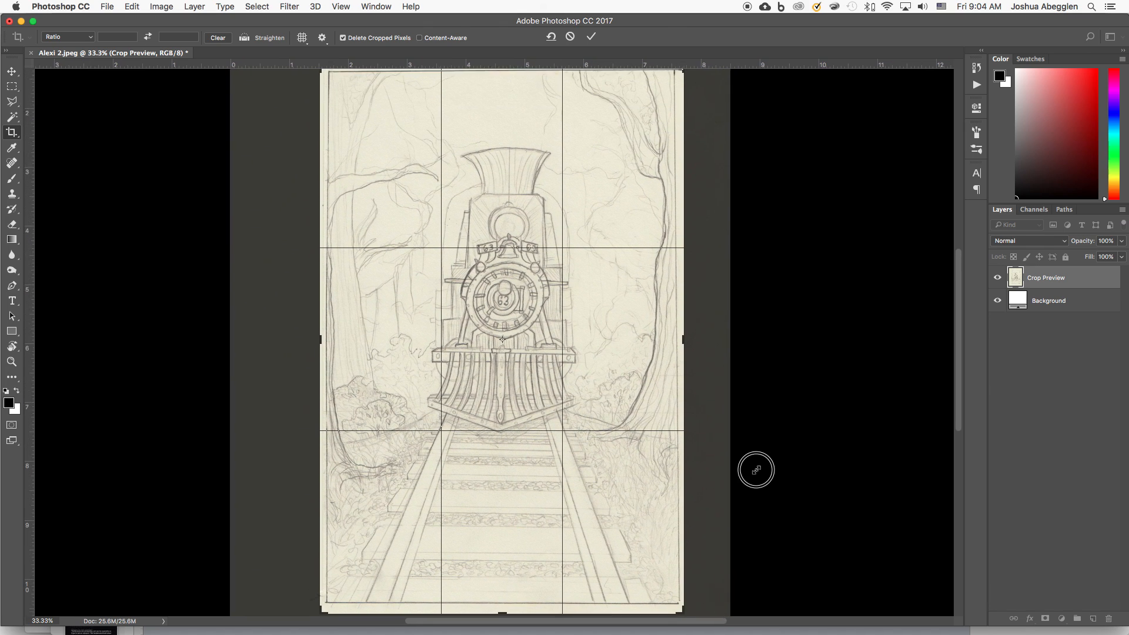
pyautogui.press('Return')
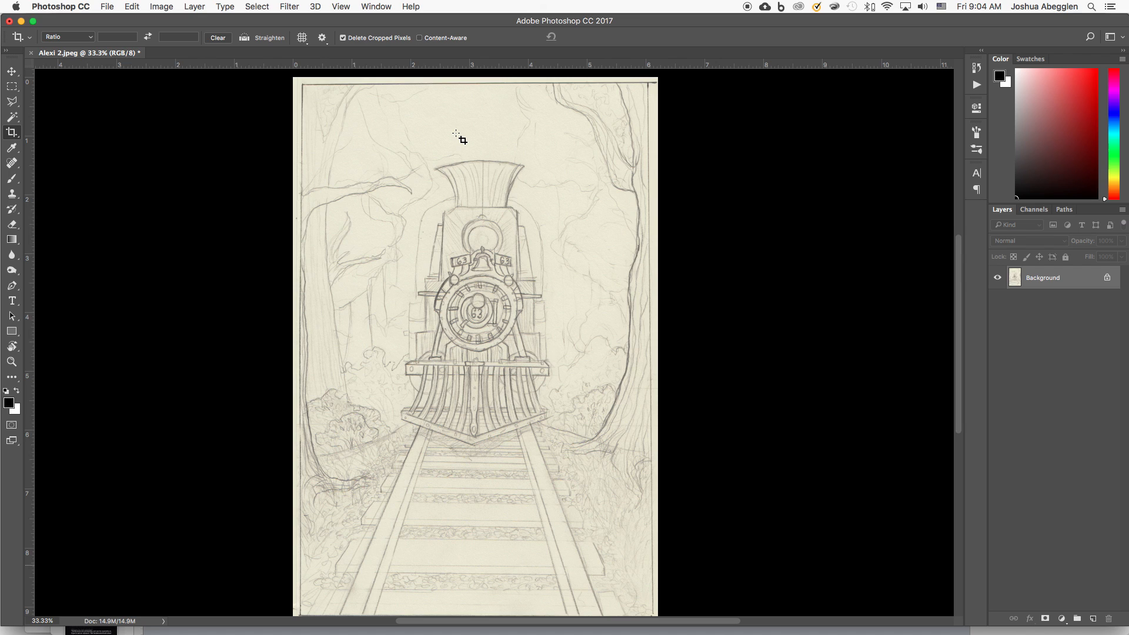
# Apply a Levels adjustment to the sketch with RGB input levels of 58, 1.81 and 241
pyautogui.click(171, 10)
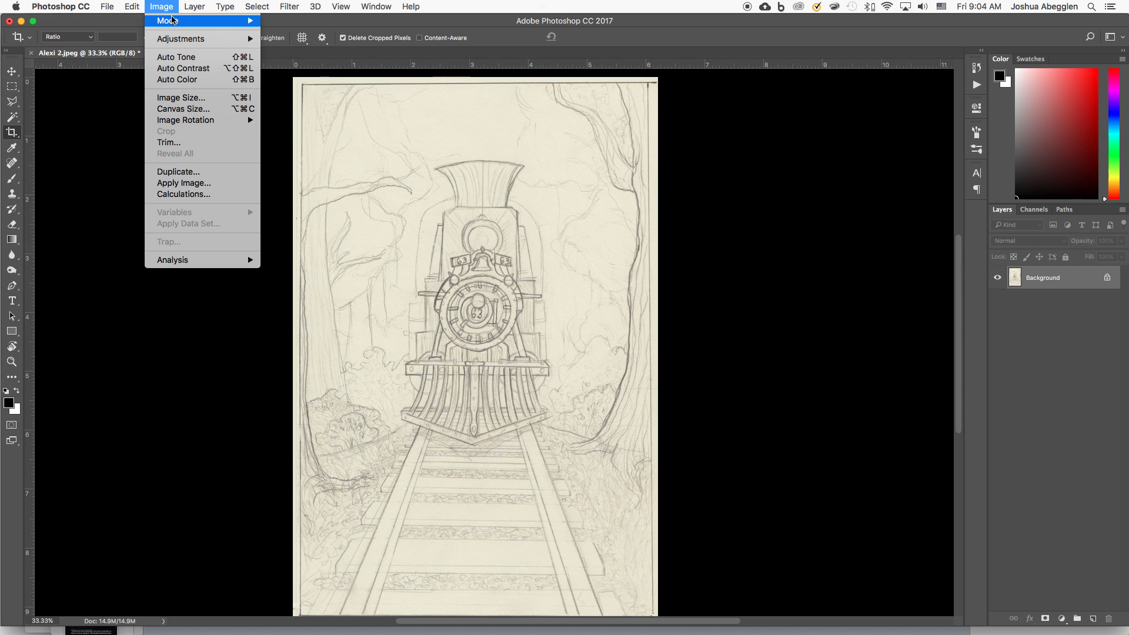
pyautogui.moveTo(183, 40)
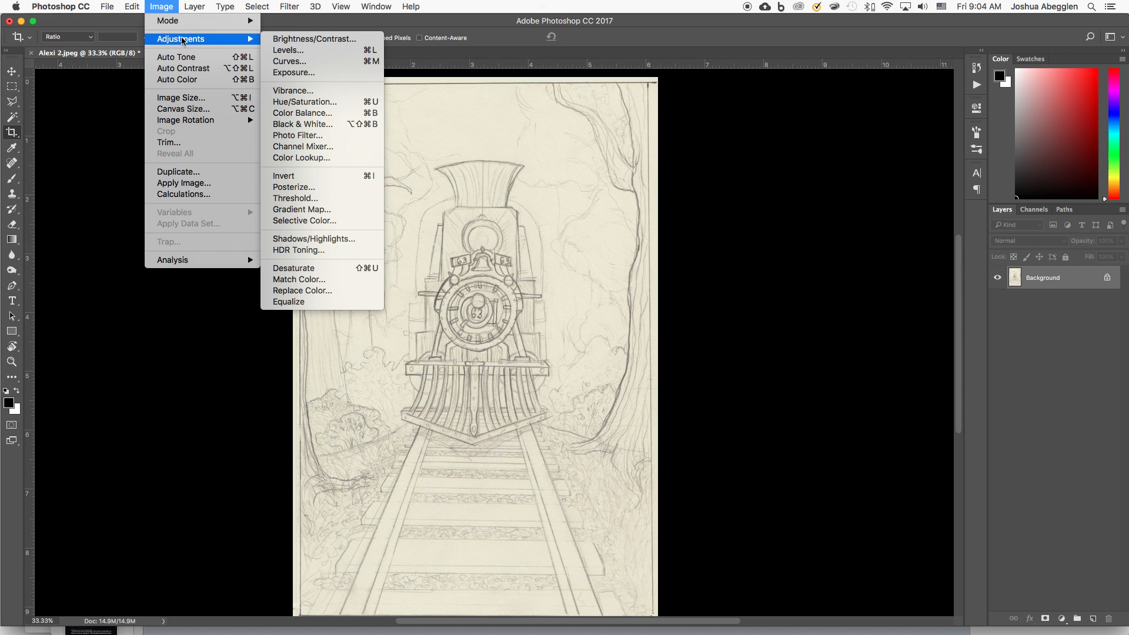
pyautogui.click(299, 52)
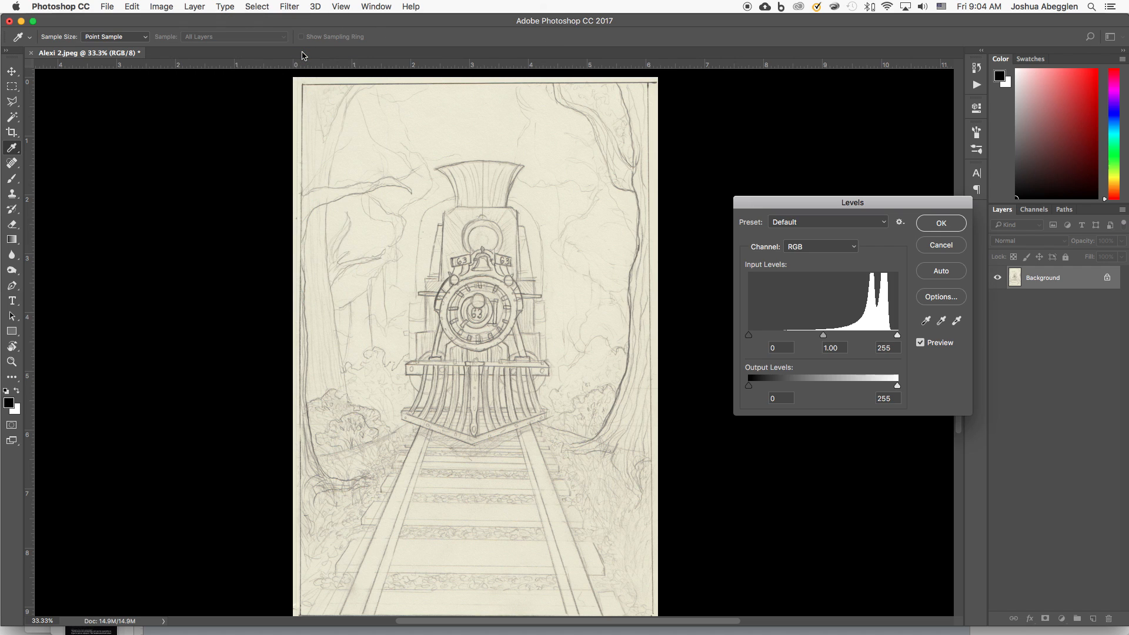
pyautogui.moveTo(883, 202); pyautogui.dragTo(758, 165)
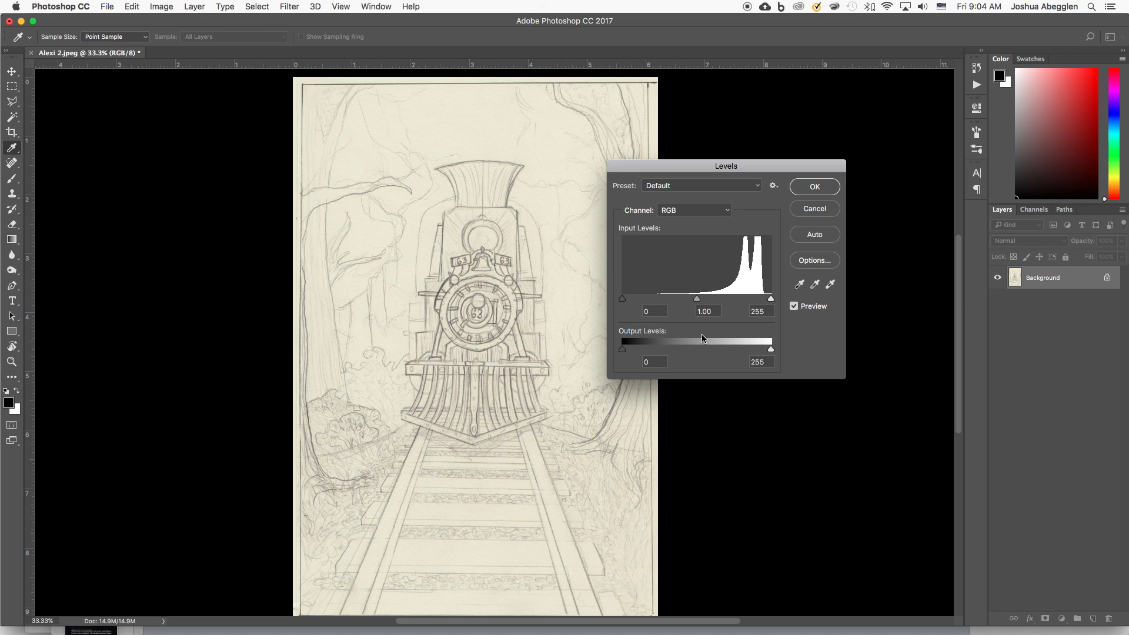
pyautogui.moveTo(771, 299); pyautogui.dragTo(762, 301)
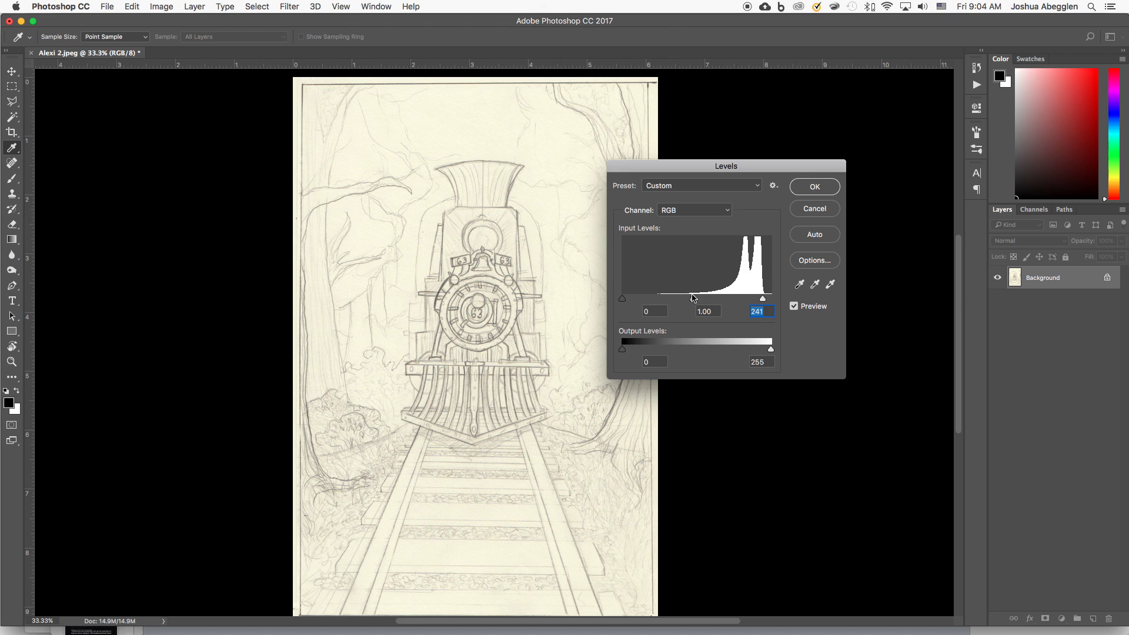
pyautogui.moveTo(622, 299); pyautogui.dragTo(685, 296)
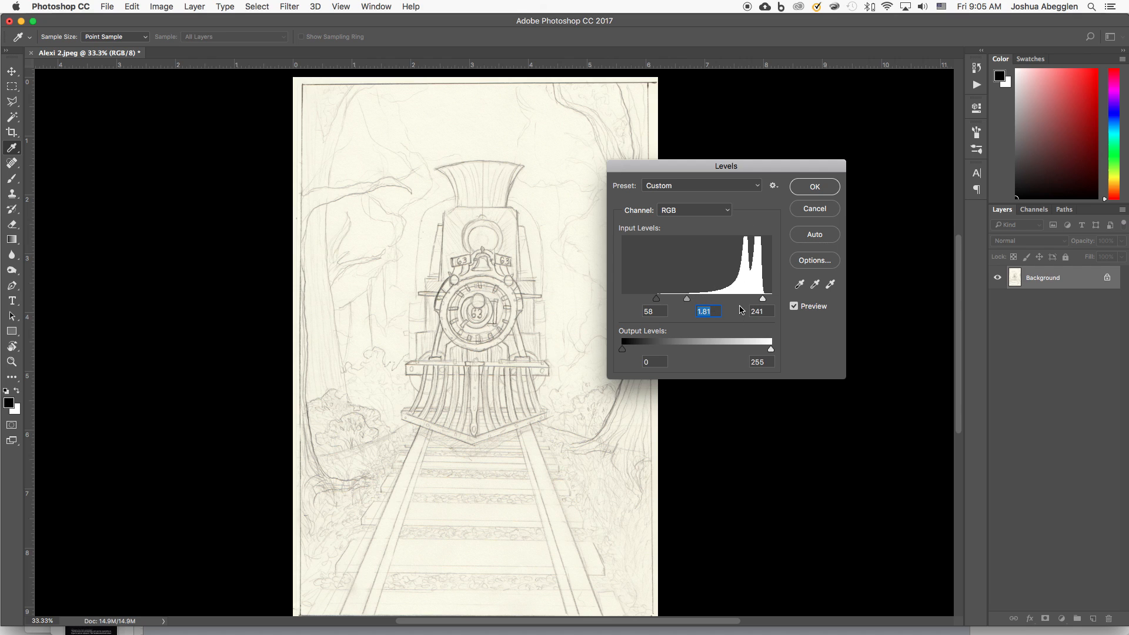
pyautogui.click(815, 187)
pyautogui.press('c')
pyautogui.moveTo(673, 411); pyautogui.dragTo(678, 354)
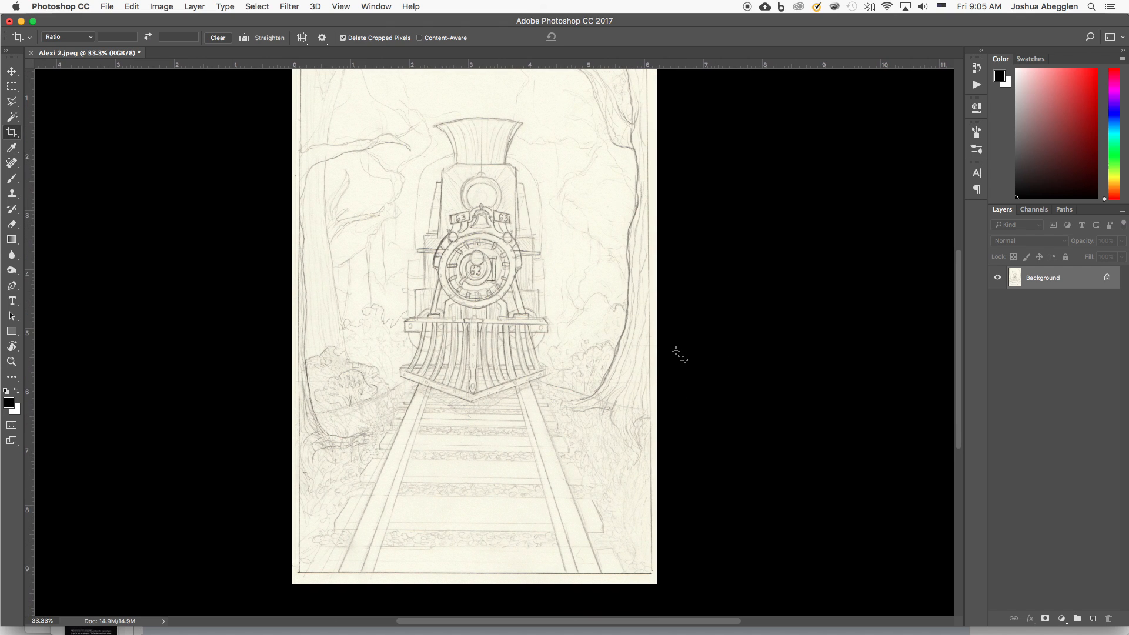
pyautogui.moveTo(676, 291); pyautogui.dragTo(673, 331)
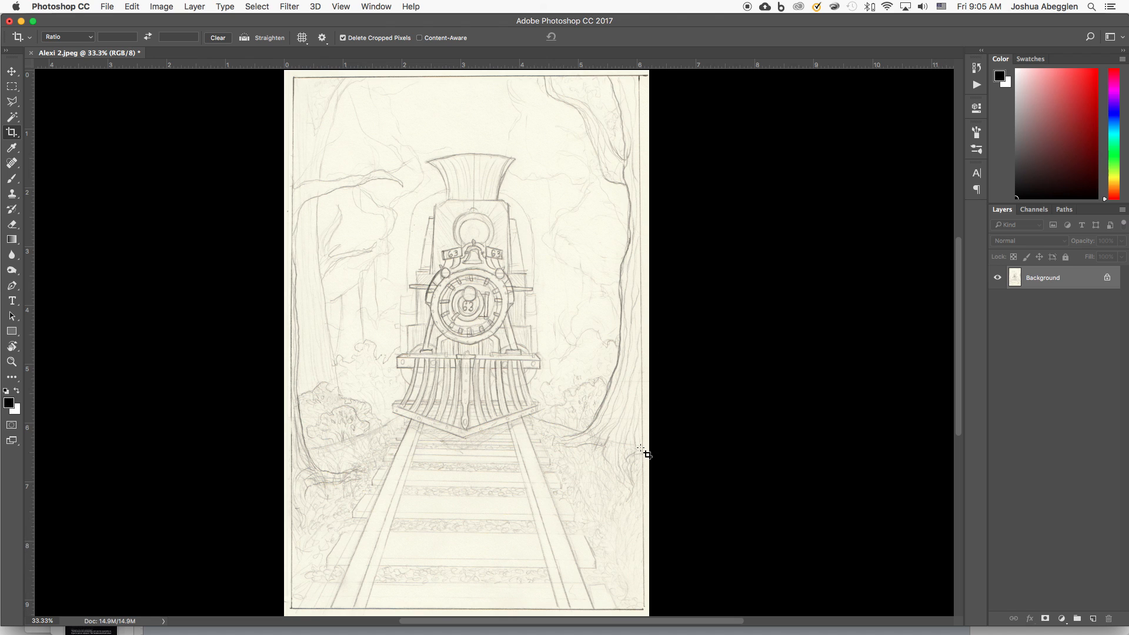
pyautogui.scroll(2, 630, 466)
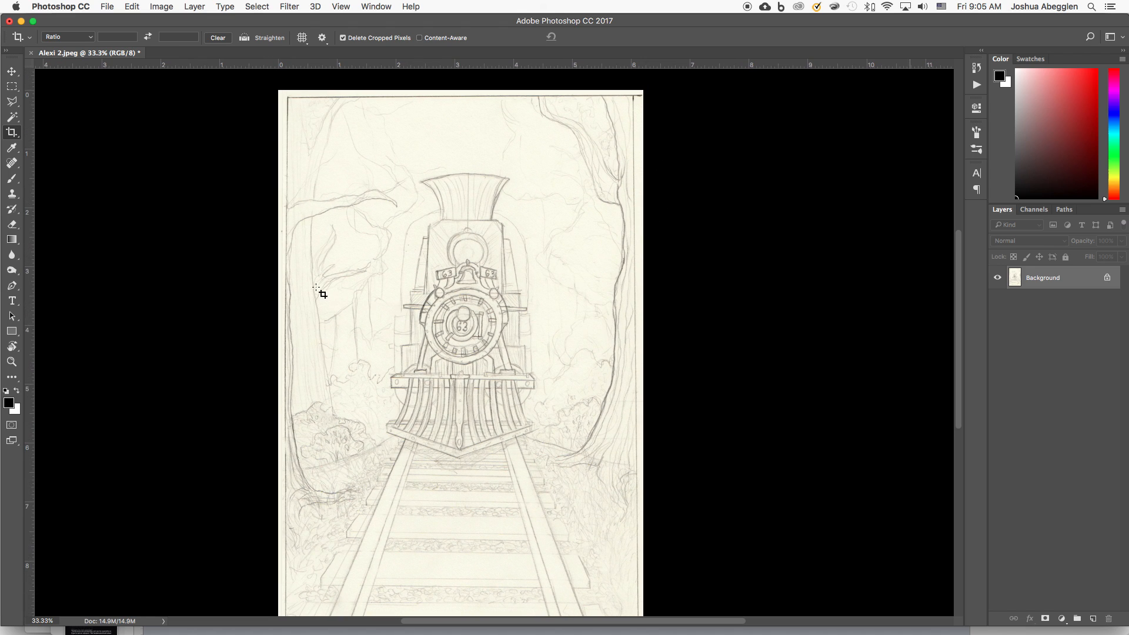
# Try thin black straight horizontal brush lines across the drawing at different heights, and undo each of them
pyautogui.press('b')
pyautogui.moveTo(274, 306)
pyautogui.mouseDown()
pyautogui.moveTo(624, 316)
pyautogui.moveTo(647, 306)
pyautogui.mouseUp()
pyautogui.press('super+z')
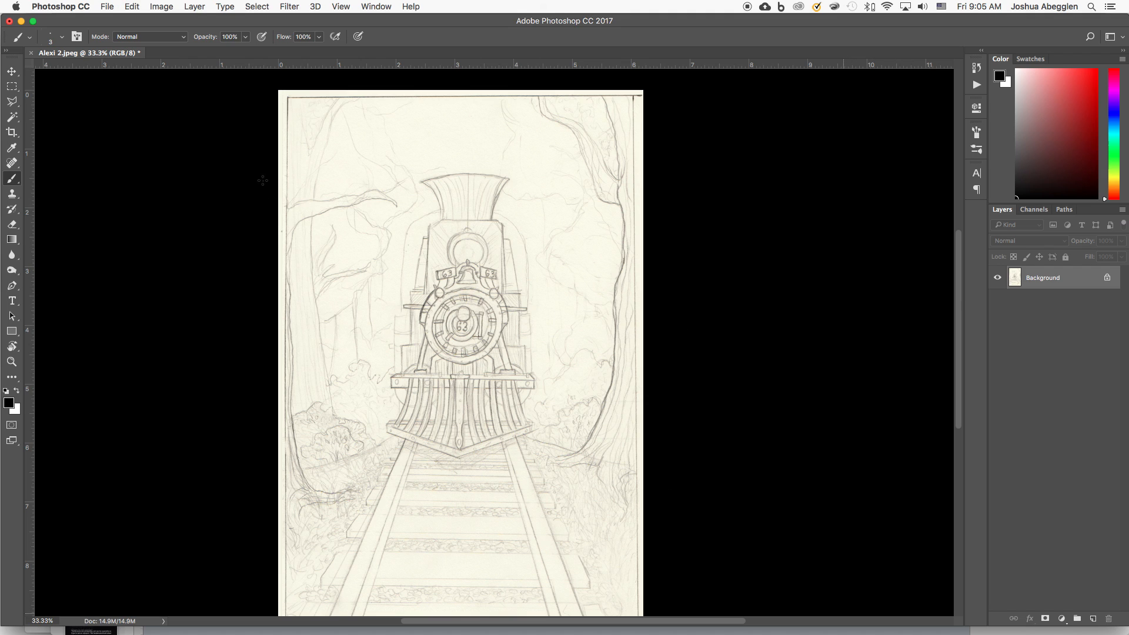
pyautogui.moveTo(275, 155)
pyautogui.mouseDown()
pyautogui.moveTo(648, 164)
pyautogui.moveTo(668, 151)
pyautogui.mouseUp()
pyautogui.press('super+z')
pyautogui.moveTo(275, 246); pyautogui.dragTo(647, 246)
pyautogui.scroll(-2, 714, 411)
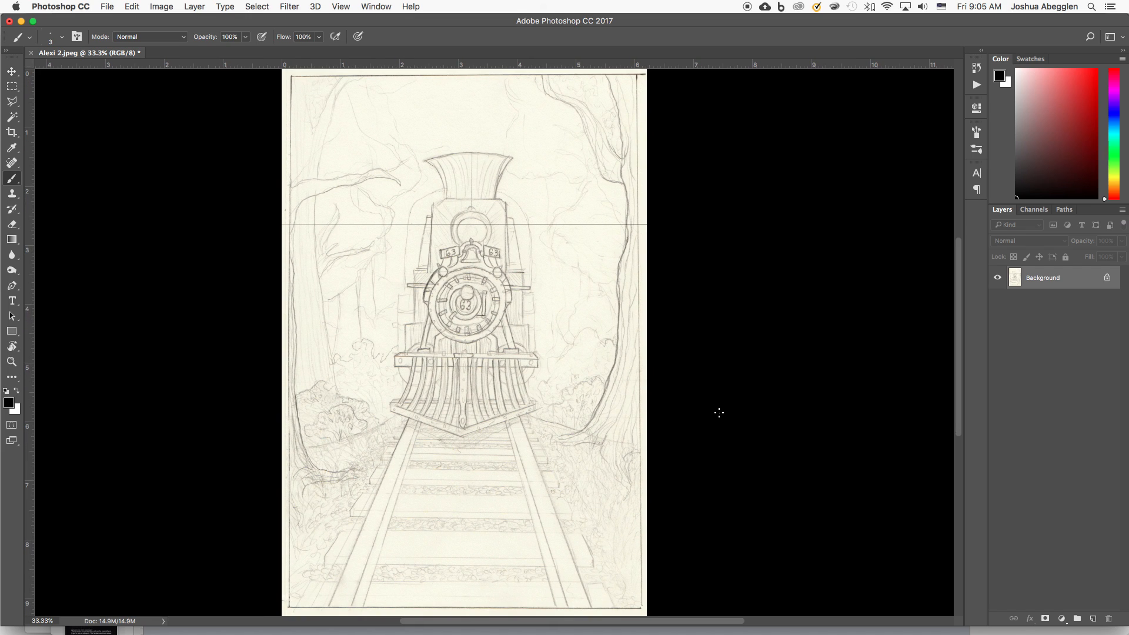
pyautogui.press('super+z')
# Outline the railroad tracks with the Polygonal Lasso, following the cowcatcher's V-shaped lower edge and both outer sides down to the bottom border
pyautogui.moveTo(12, 104)
pyautogui.mouseDown()
pyautogui.moveTo(77, 105)
pyautogui.moveTo(16, 105)
pyautogui.moveTo(60, 113)
pyautogui.mouseUp()
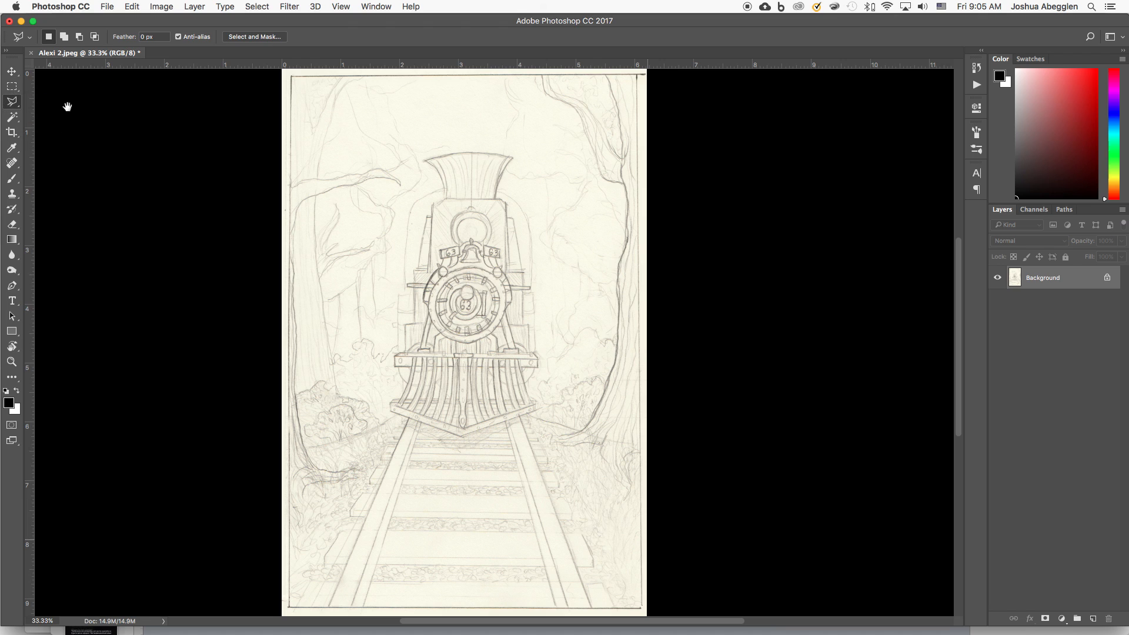
pyautogui.scroll(-5, 673, 297)
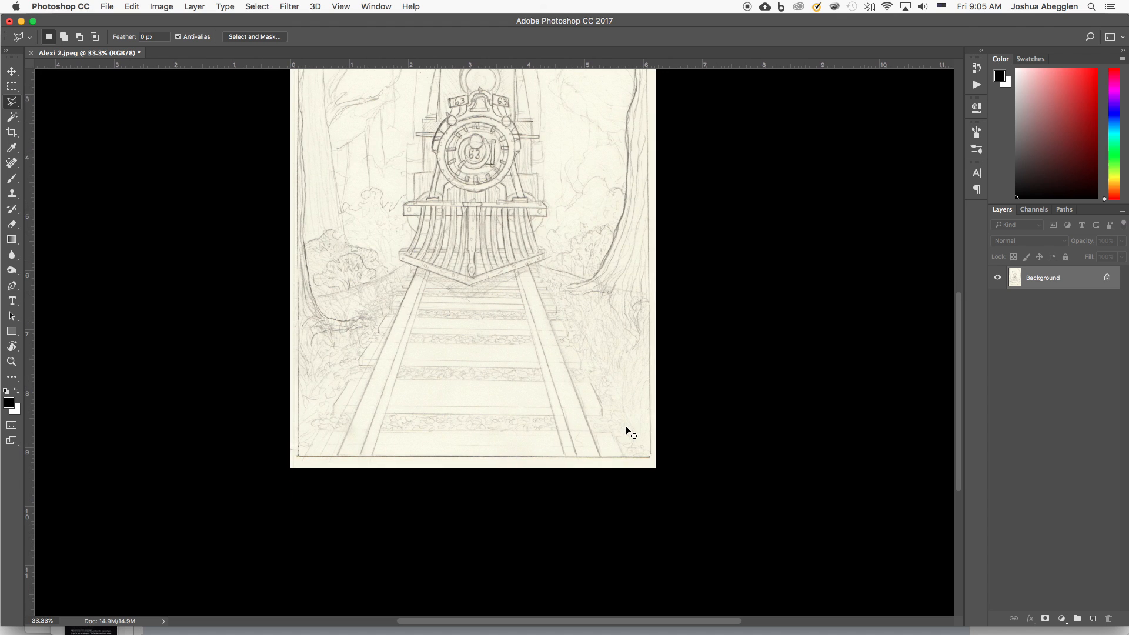
pyautogui.press('super+equal')
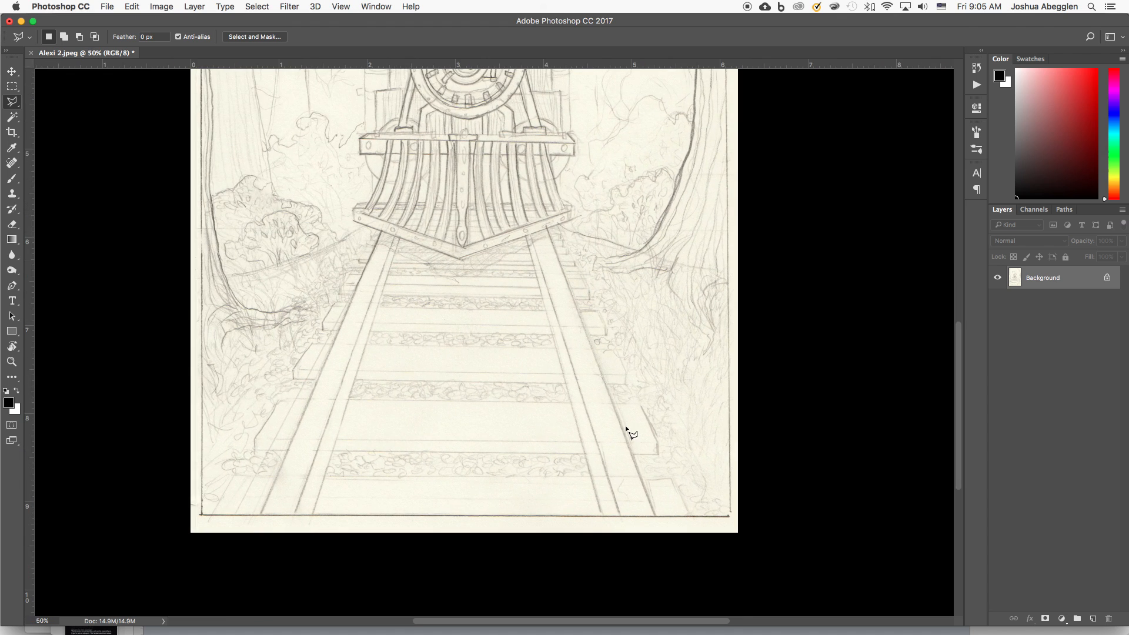
pyautogui.click(693, 517)
pyautogui.click(559, 225)
pyautogui.scroll(2, 555, 216)
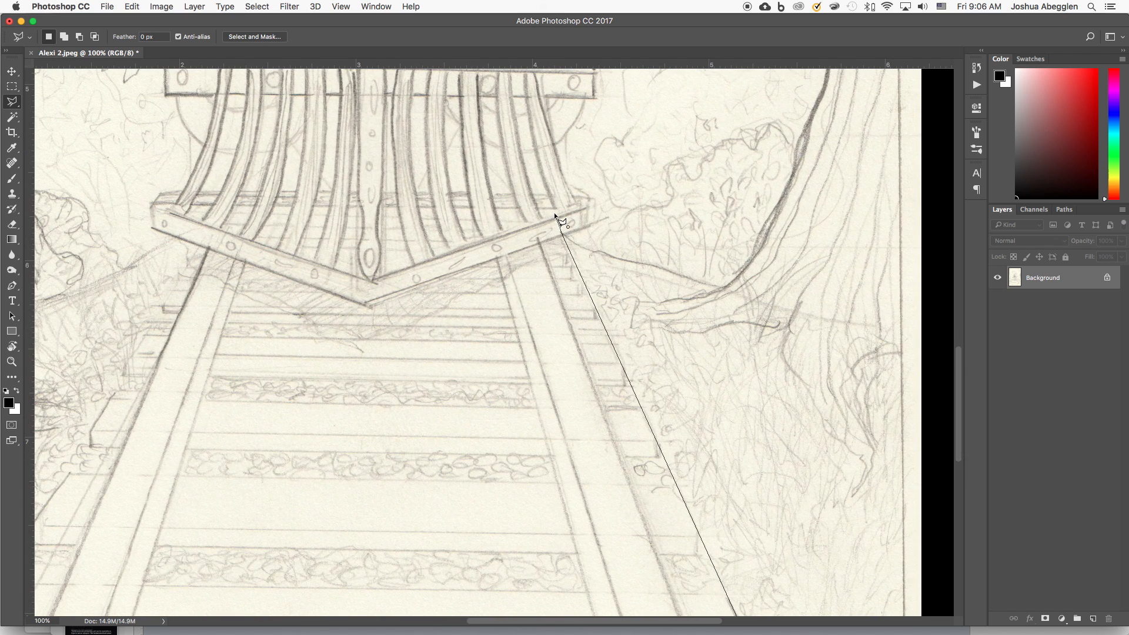
pyautogui.click(364, 305)
pyautogui.hscroll(-5, 364, 306)
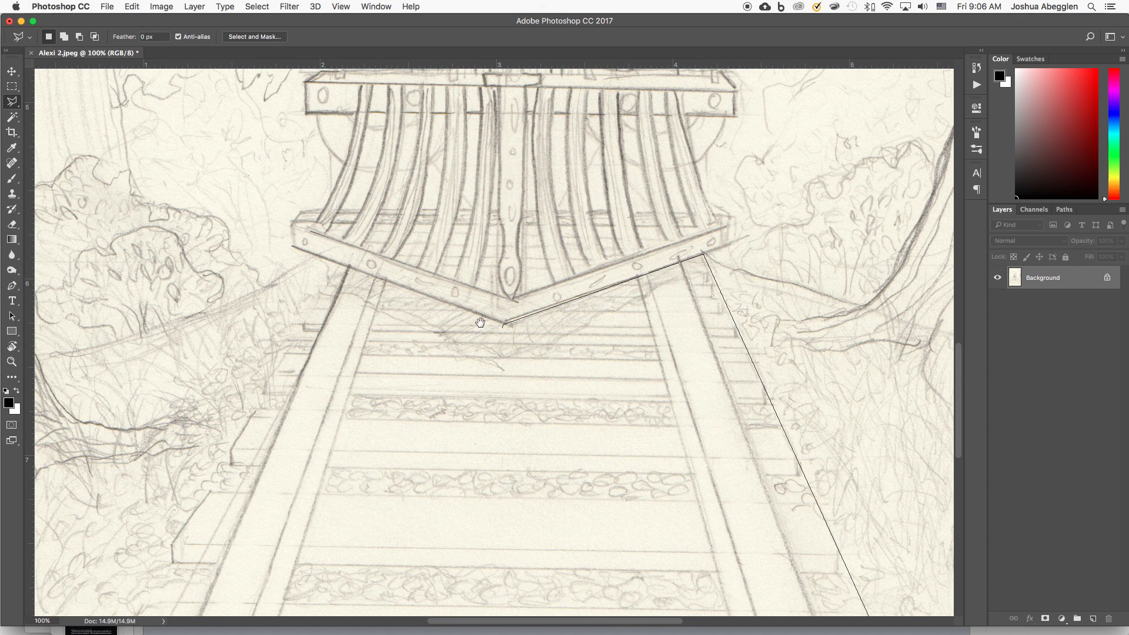
pyautogui.click(339, 265)
pyautogui.moveTo(390, 357)
pyautogui.mouseDown()
pyautogui.moveTo(509, 239)
pyautogui.moveTo(601, 75)
pyautogui.mouseUp()
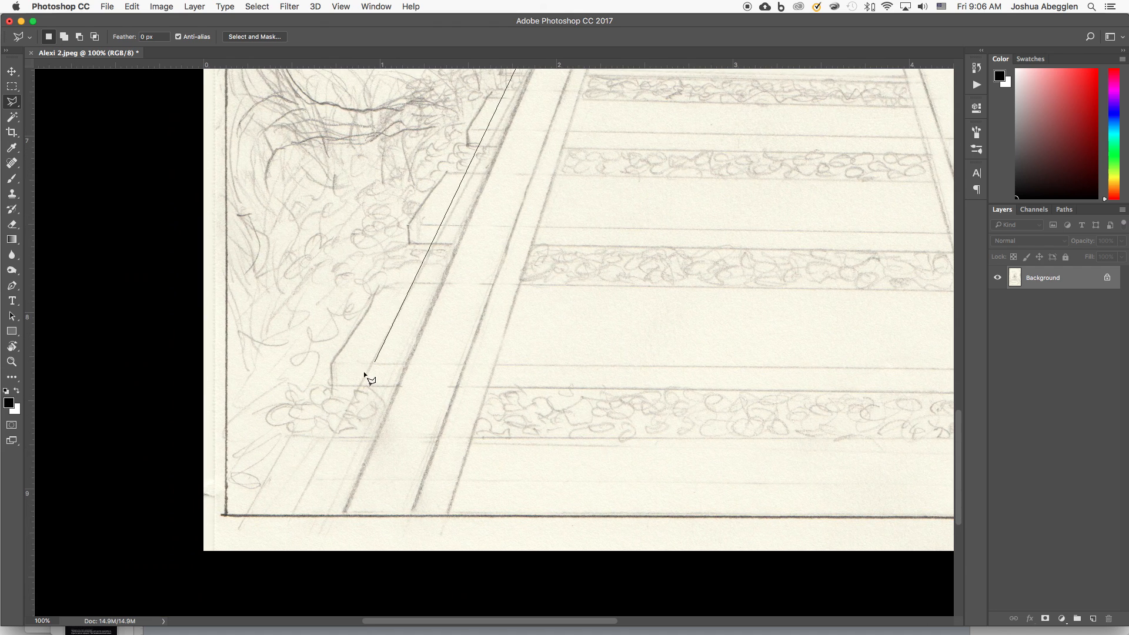
pyautogui.doubleClick(238, 525)
# Copy the selected railroad tracks onto a new layer and check the cutout by briefly hiding the Background layer
pyautogui.moveTo(700, 461)
pyautogui.mouseDown()
pyautogui.moveTo(494, 393)
pyautogui.moveTo(388, 388)
pyautogui.moveTo(389, 369)
pyautogui.mouseUp()
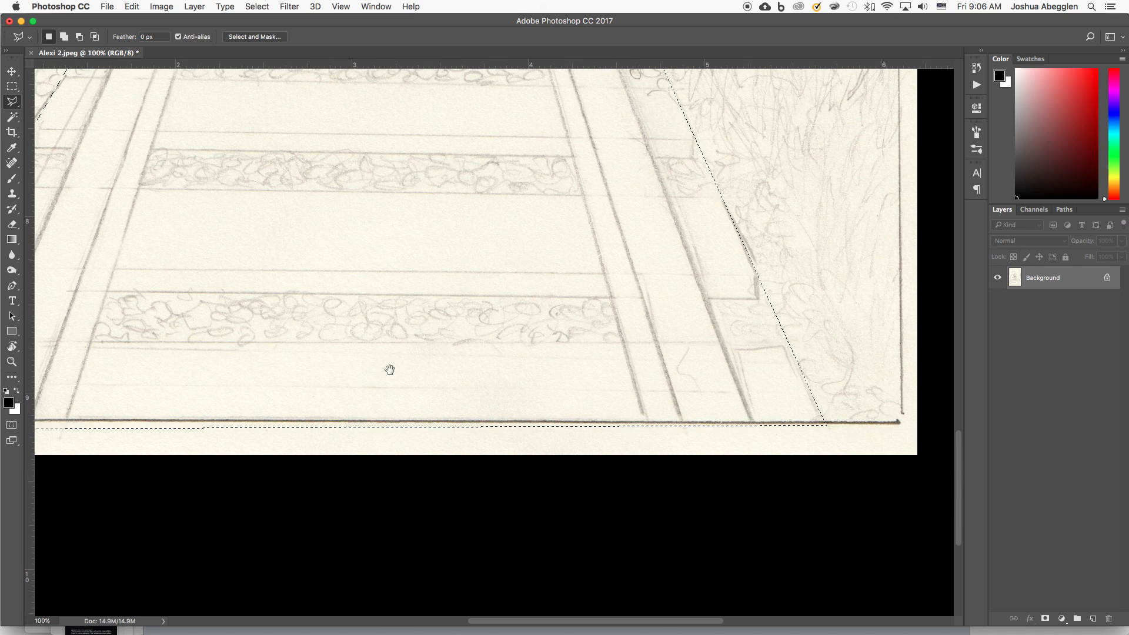
pyautogui.press('super+minus')
pyautogui.press('super+minus')
pyautogui.press('super+minus')
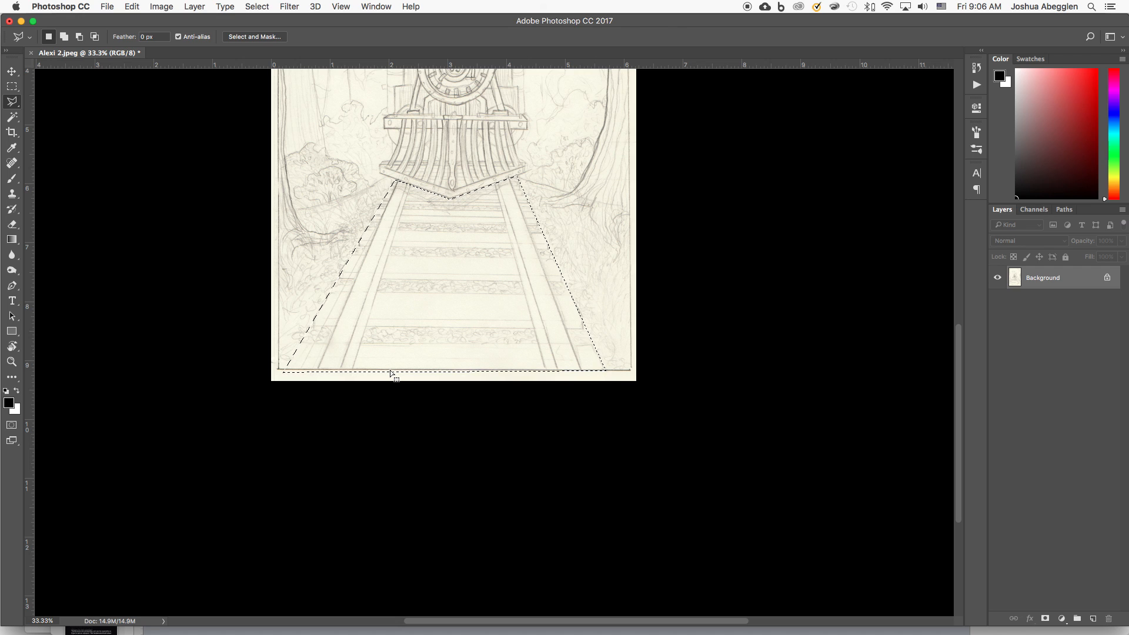
pyautogui.press('super+j')
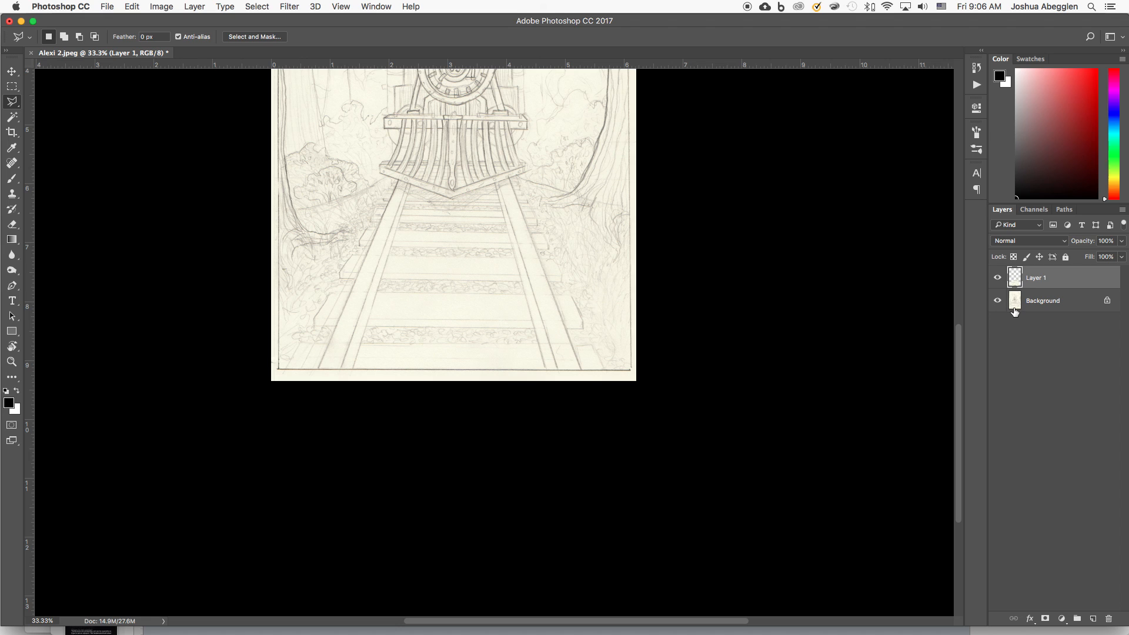
pyautogui.click(997, 301)
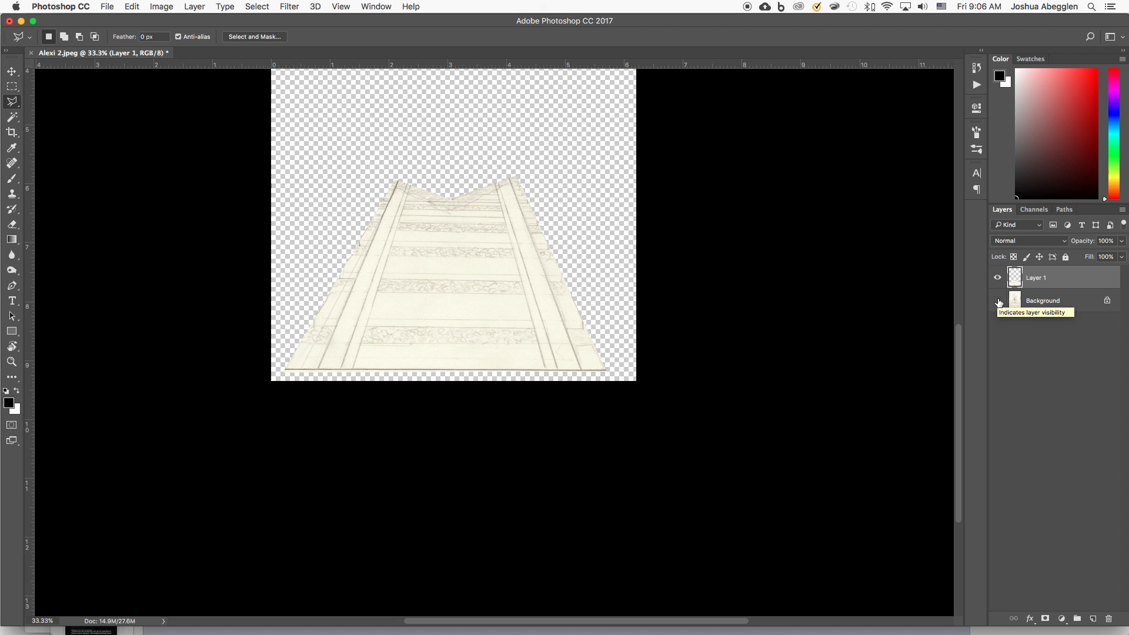
pyautogui.click(998, 301)
# Start a Free Transform on the copied railroad tracks in Layer 1
pyautogui.scroll(5, 635, 358)
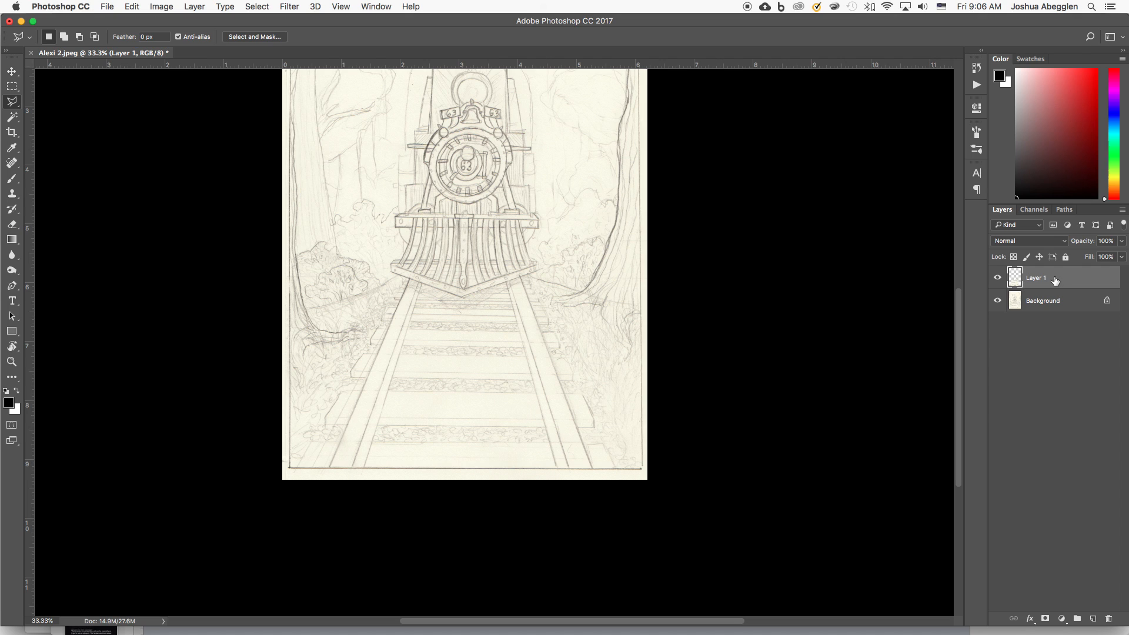
pyautogui.press('super+t')
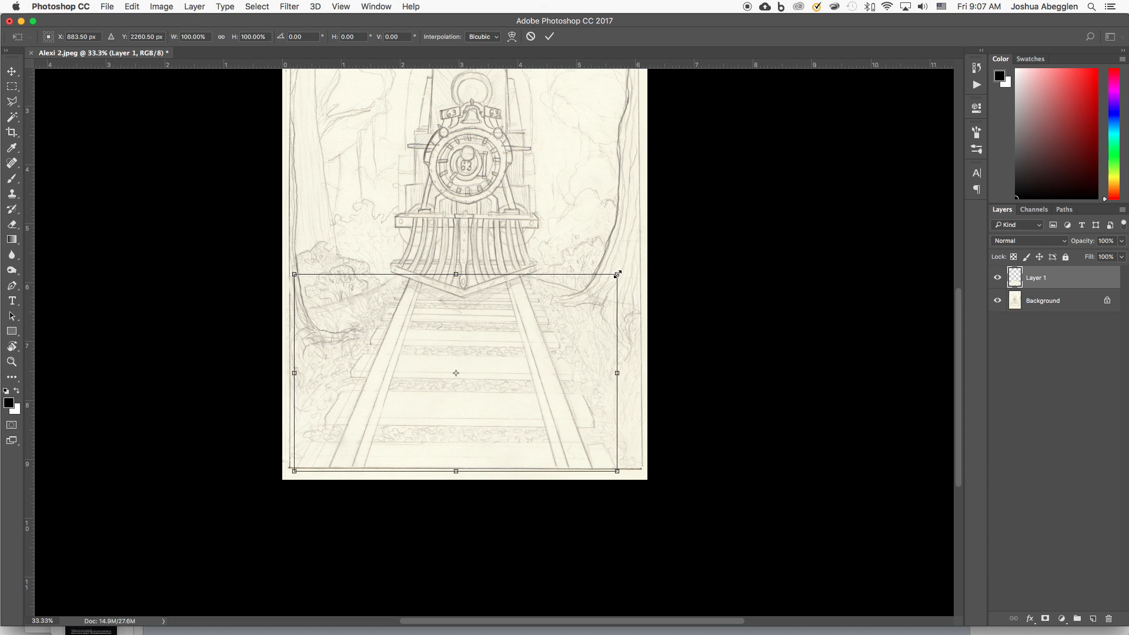
# Try scaling the copied tracks from the transform box's upper-right corner, and undo each attempt
pyautogui.moveTo(617, 273); pyautogui.dragTo(489, 168)
pyautogui.press('super+z')
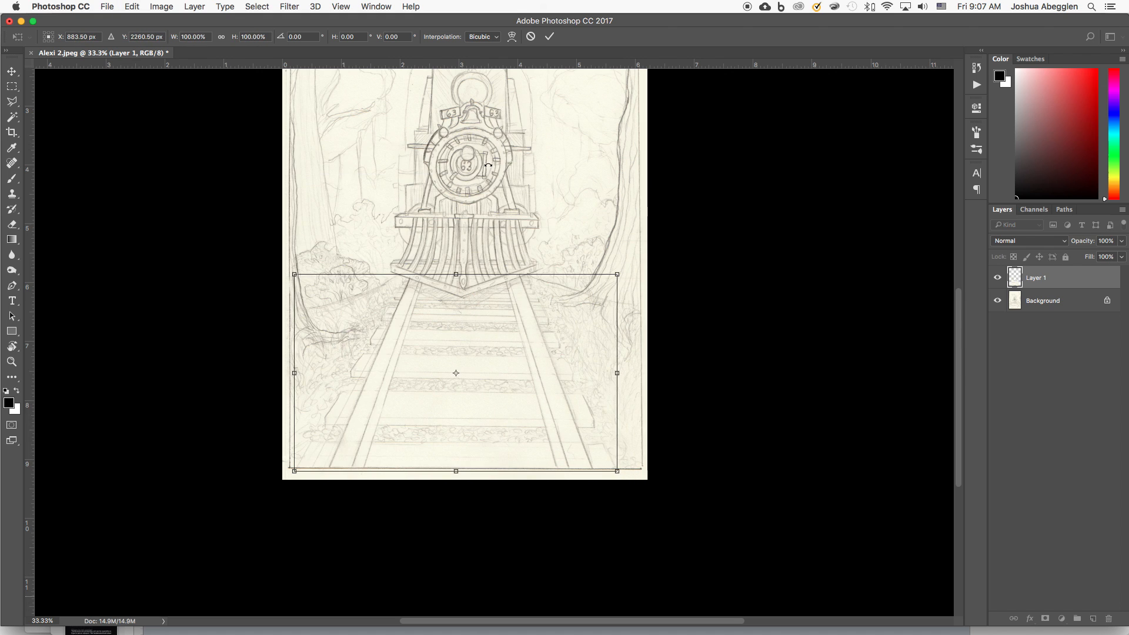
pyautogui.moveTo(616, 274)
pyautogui.mouseDown()
pyautogui.moveTo(543, 346)
pyautogui.moveTo(626, 285)
pyautogui.mouseUp()
pyautogui.moveTo(617, 274); pyautogui.dragTo(575, 302)
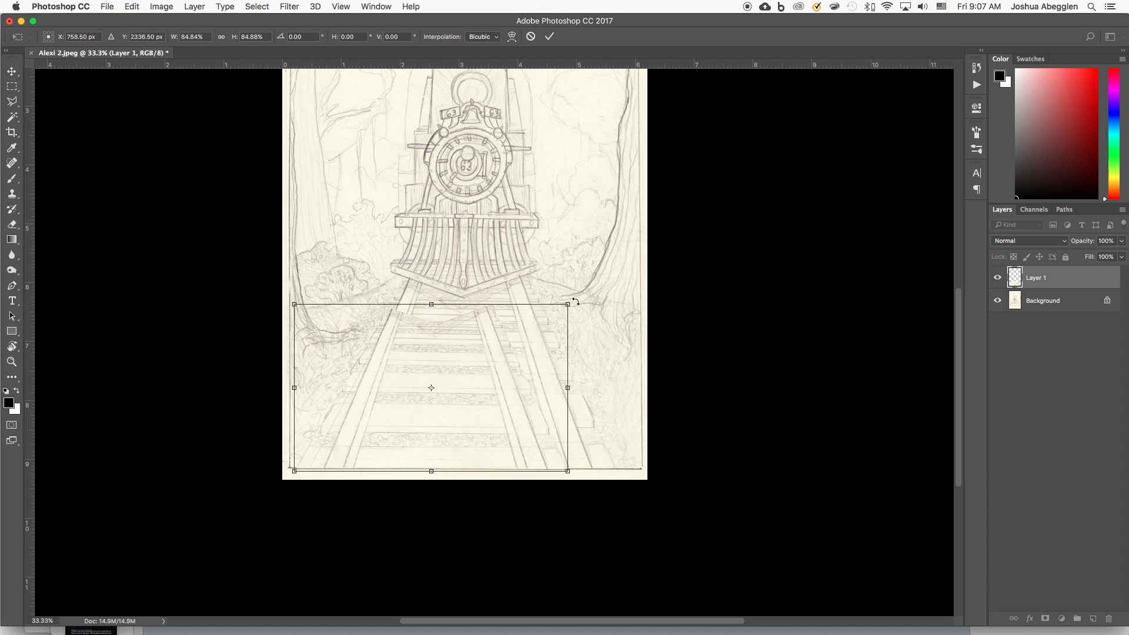
pyautogui.press('super+z')
pyautogui.moveTo(638, 269); pyautogui.dragTo(630, 323)
pyautogui.press('super+z')
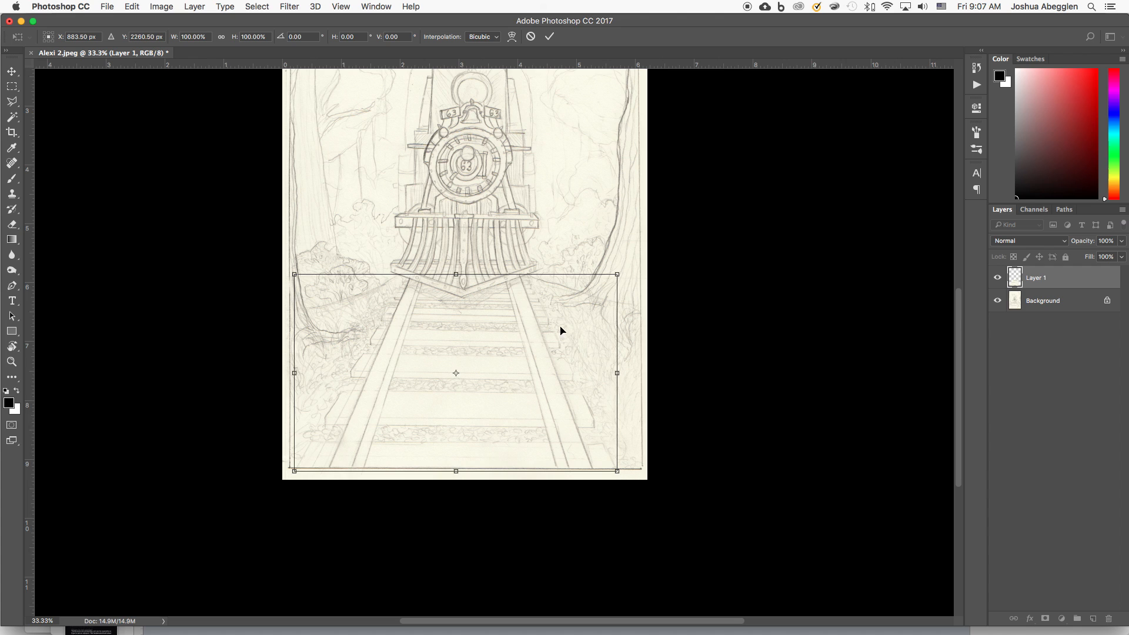
# Apply a Perspective transform that widens the tracks' near end and narrows their far end, reaching 137.10% width and 19.40 horizontal skew
pyautogui.rightClick(544, 360)
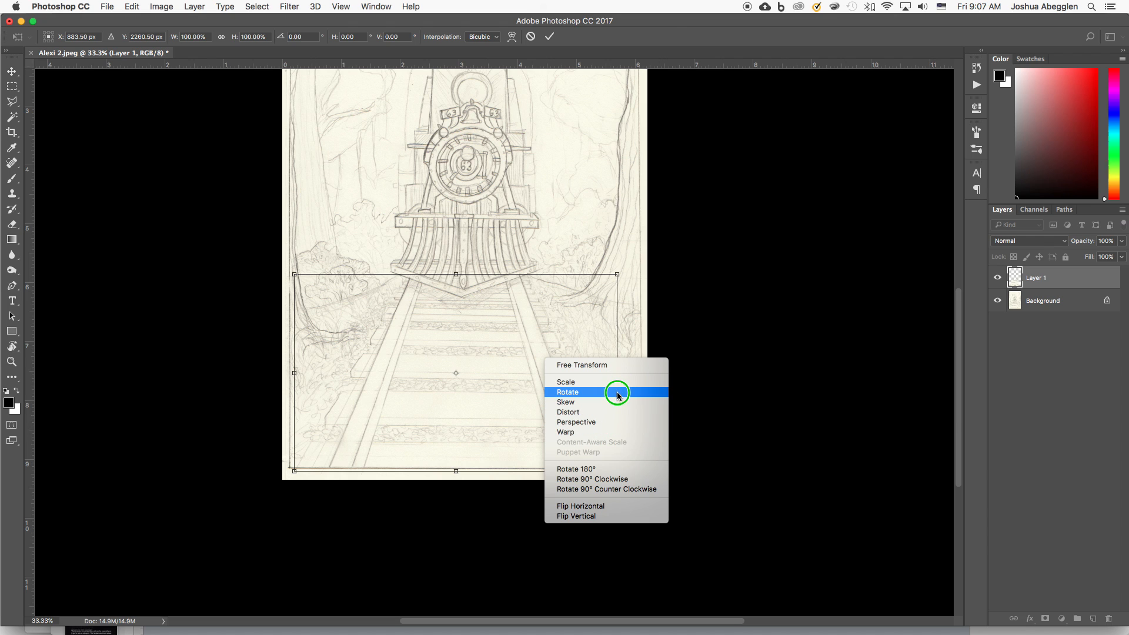
pyautogui.click(609, 423)
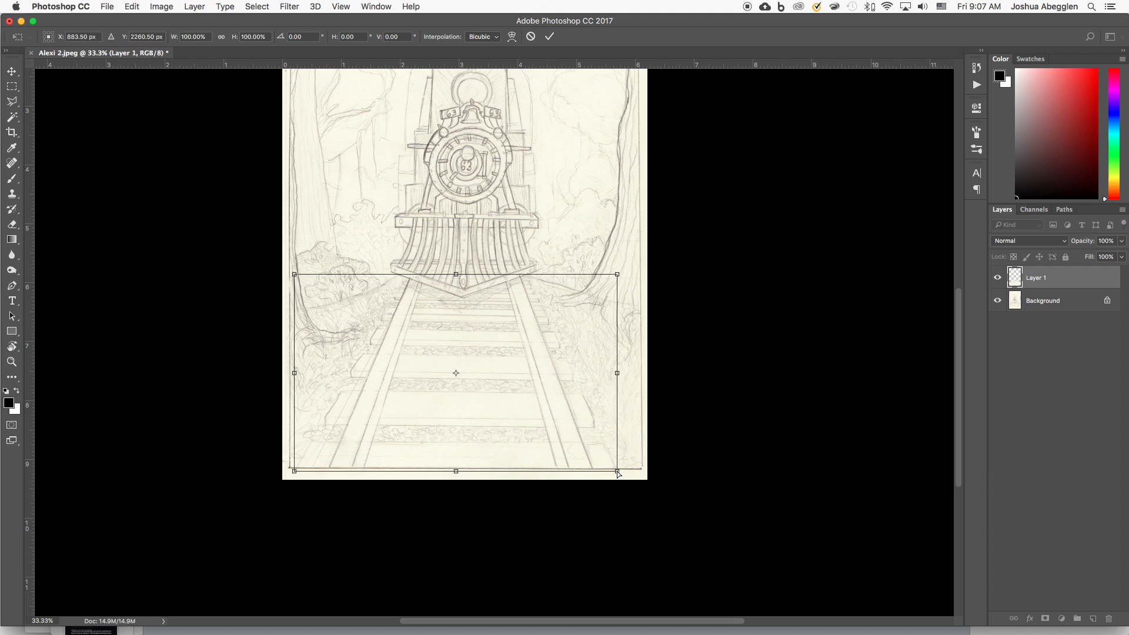
pyautogui.moveTo(619, 471); pyautogui.dragTo(647, 477)
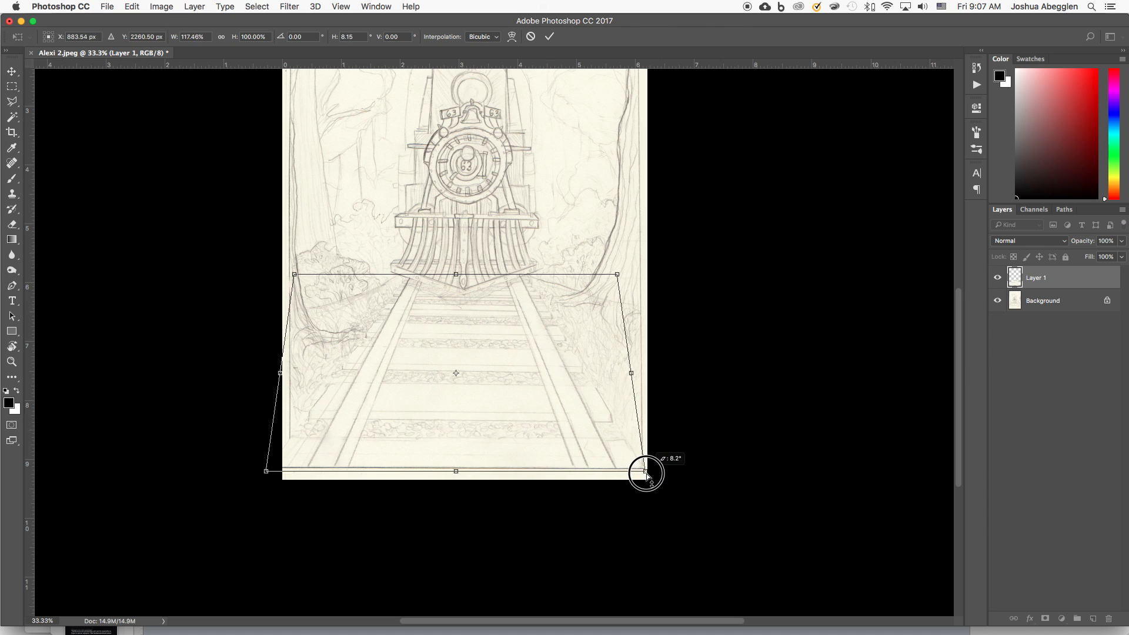
pyautogui.moveTo(646, 475); pyautogui.dragTo(670, 471)
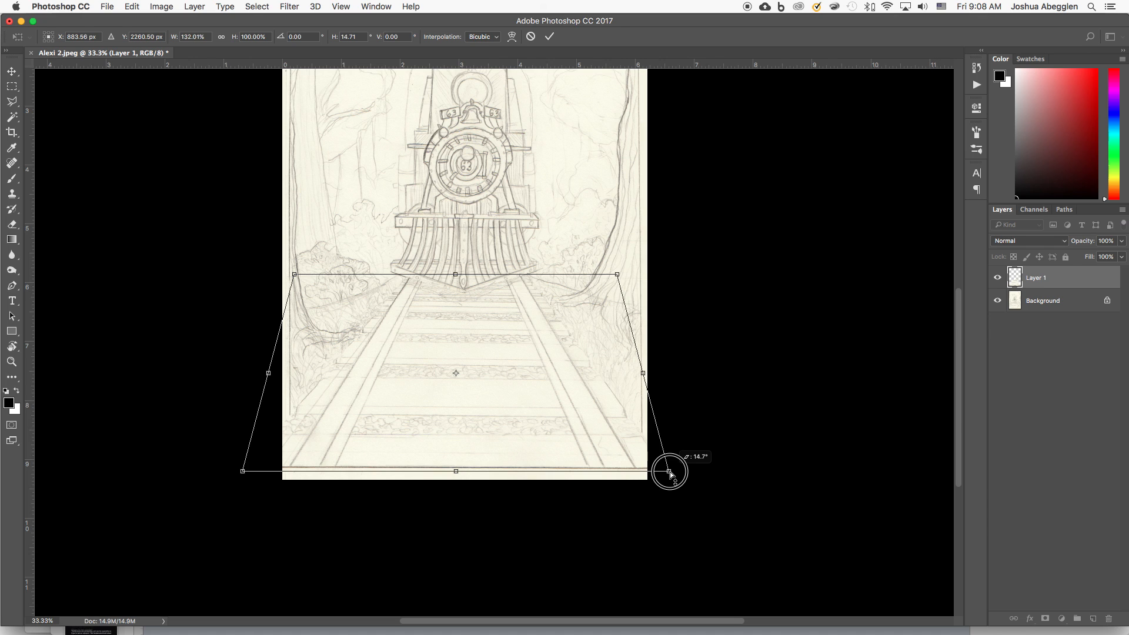
pyautogui.moveTo(669, 471); pyautogui.dragTo(678, 471)
pyautogui.moveTo(711, 323); pyautogui.dragTo(713, 442)
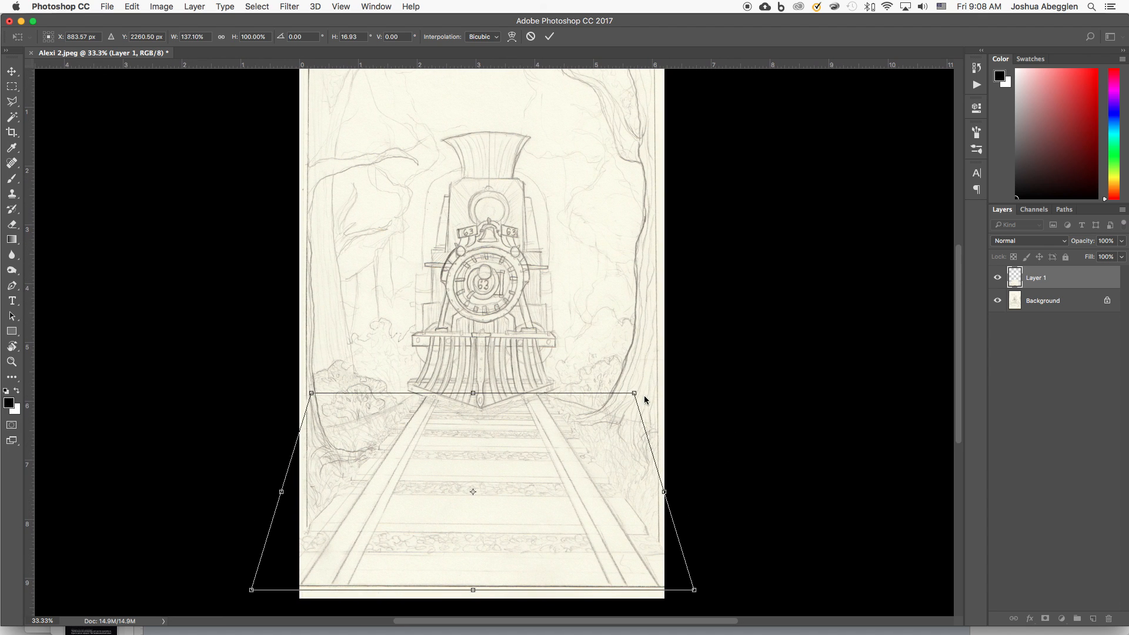
pyautogui.moveTo(635, 394); pyautogui.dragTo(624, 394)
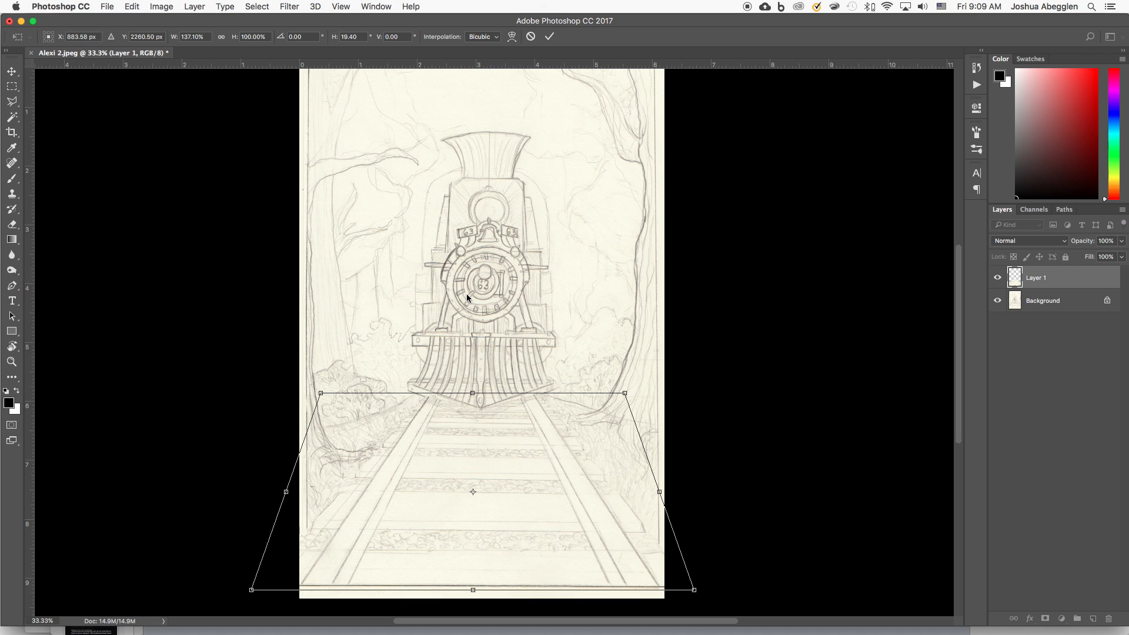
pyautogui.press('Return')
# Hide Layer 1 and outline the lower cowcatcher with the Polygonal Lasso, following its V-shaped lower edge and closing the selection above it
pyautogui.press('super+plus')
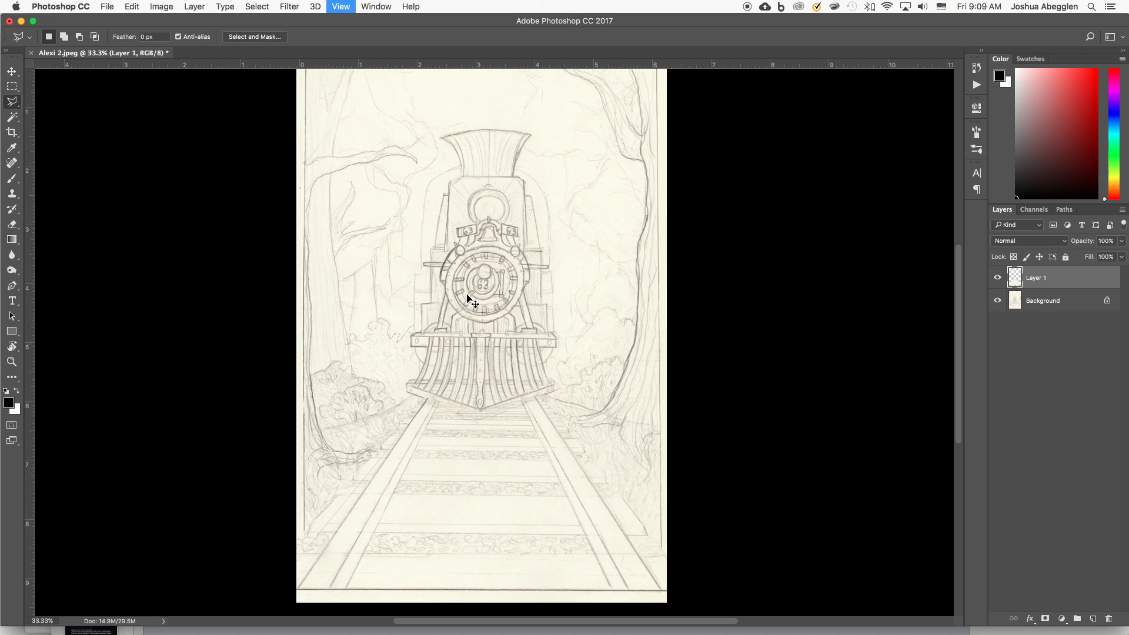
pyautogui.scroll(-3, 660, 406)
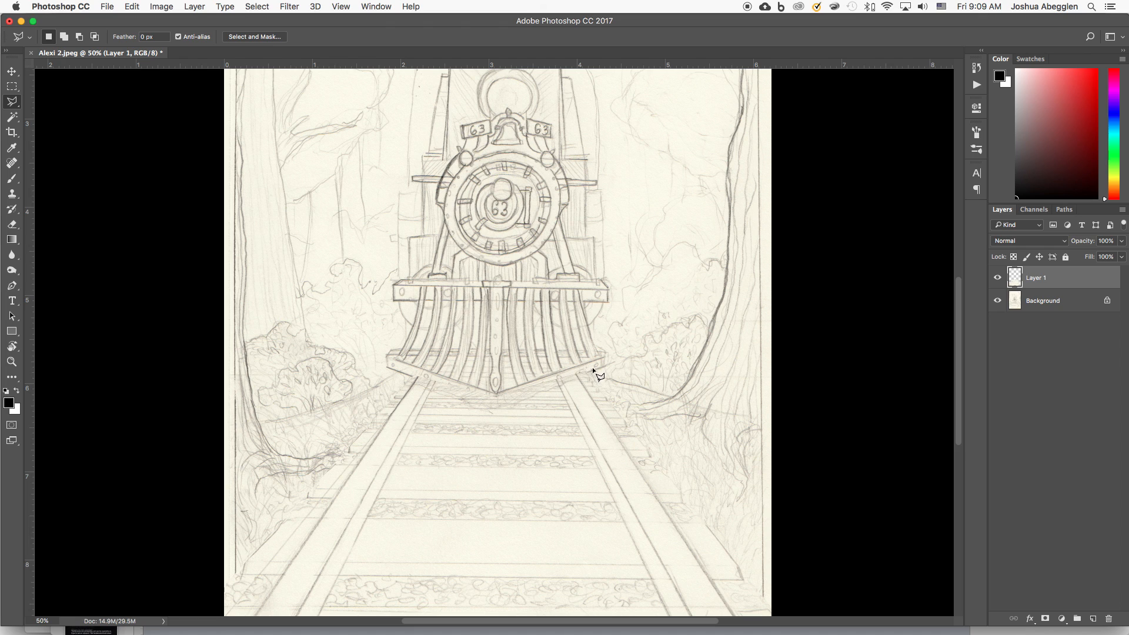
pyautogui.click(998, 280)
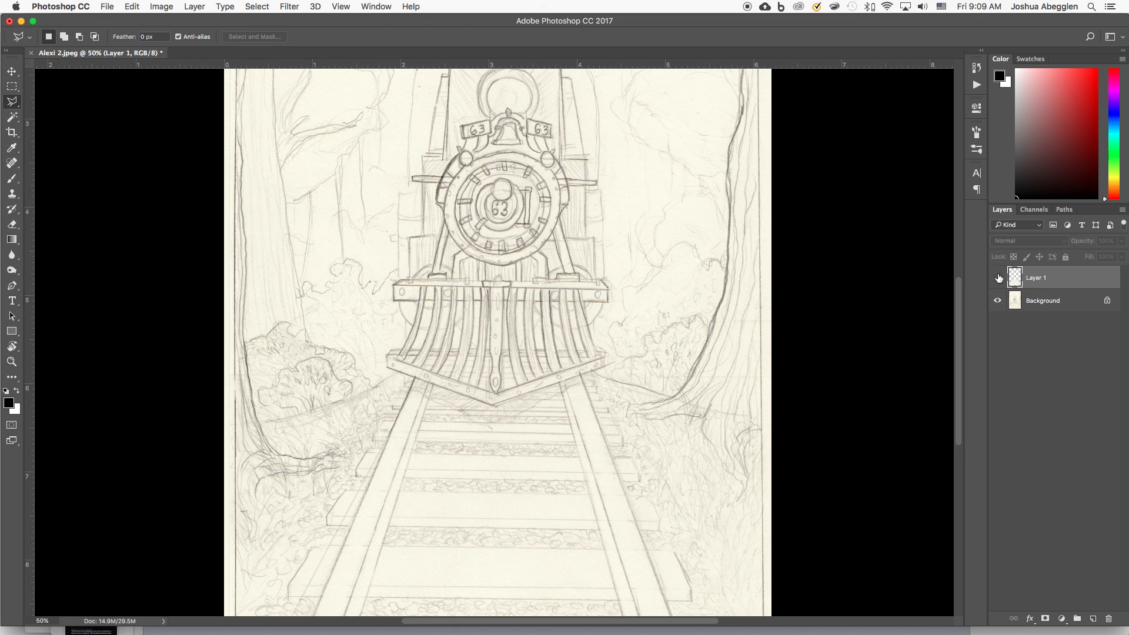
pyautogui.press('super+plus')
pyautogui.press('super+plus')
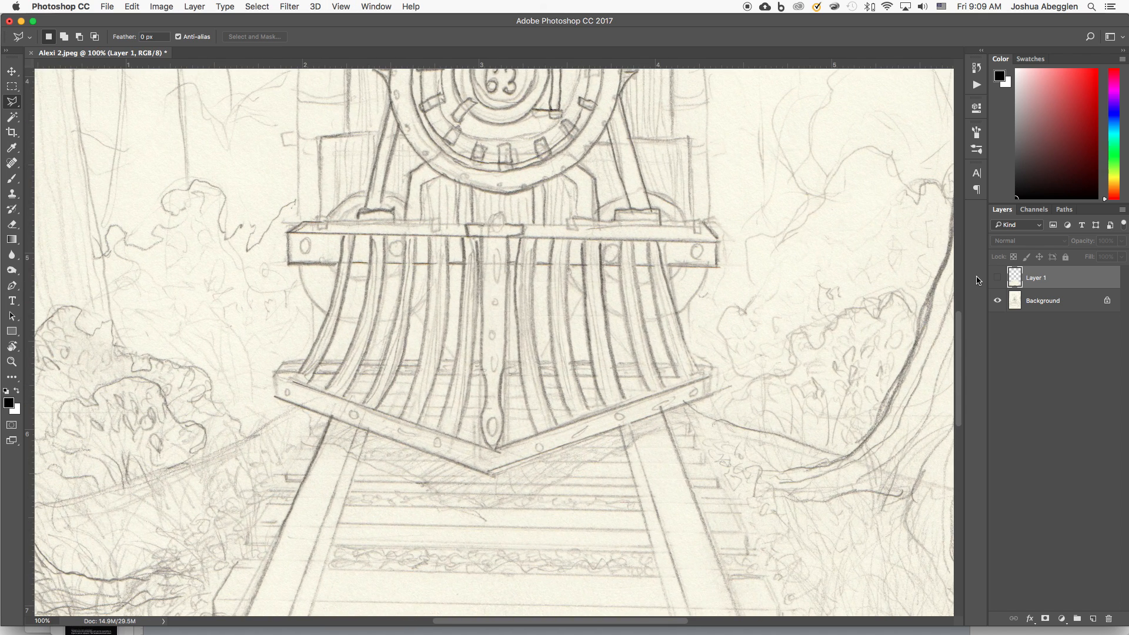
pyautogui.click(319, 414)
pyautogui.click(490, 474)
pyautogui.click(715, 396)
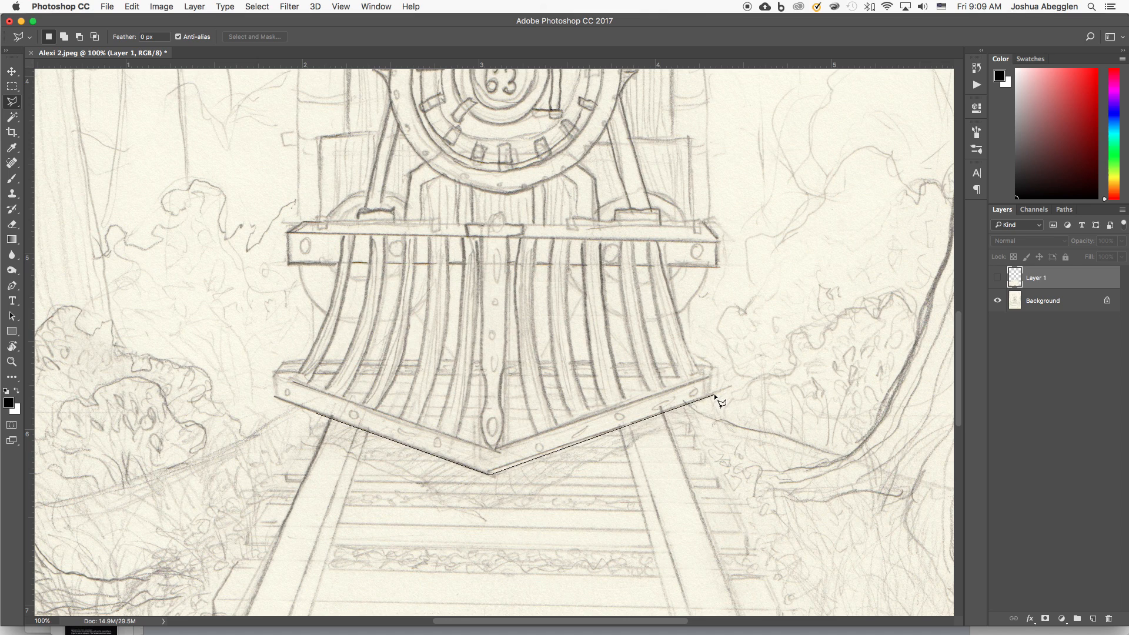
pyautogui.click(717, 332)
pyautogui.doubleClick(302, 337)
# Show Layer 1, delete the part of the tracks that overlaps the selected cowcatcher, and deselect
pyautogui.click(997, 277)
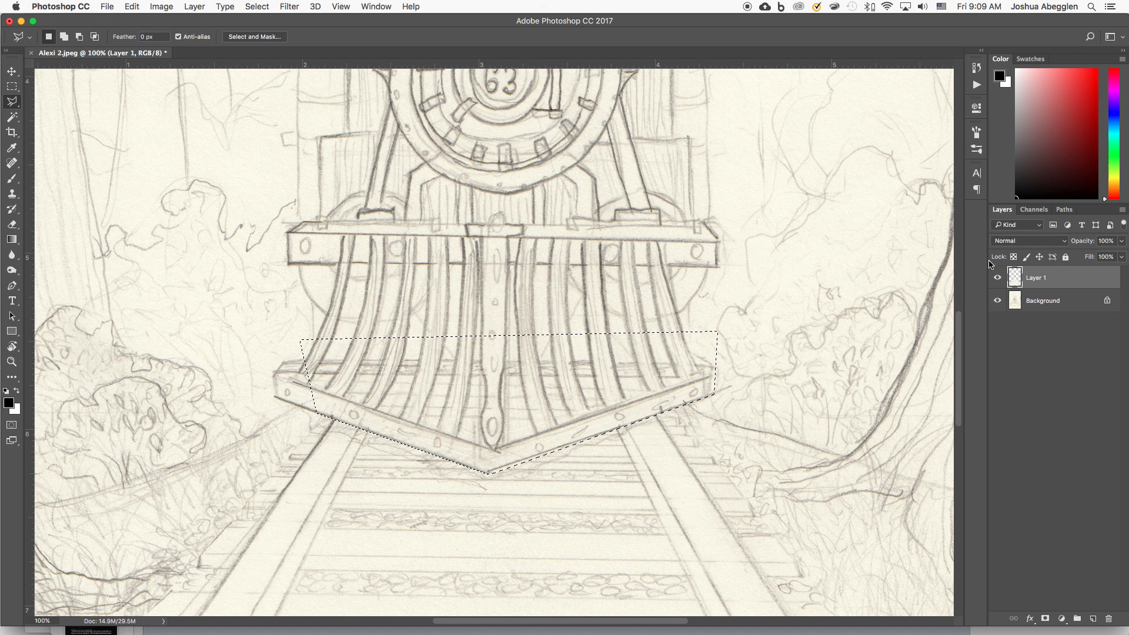
pyautogui.press('super+d')
pyautogui.press('super+minus')
pyautogui.press('super+minus')
pyautogui.press('super+minus')
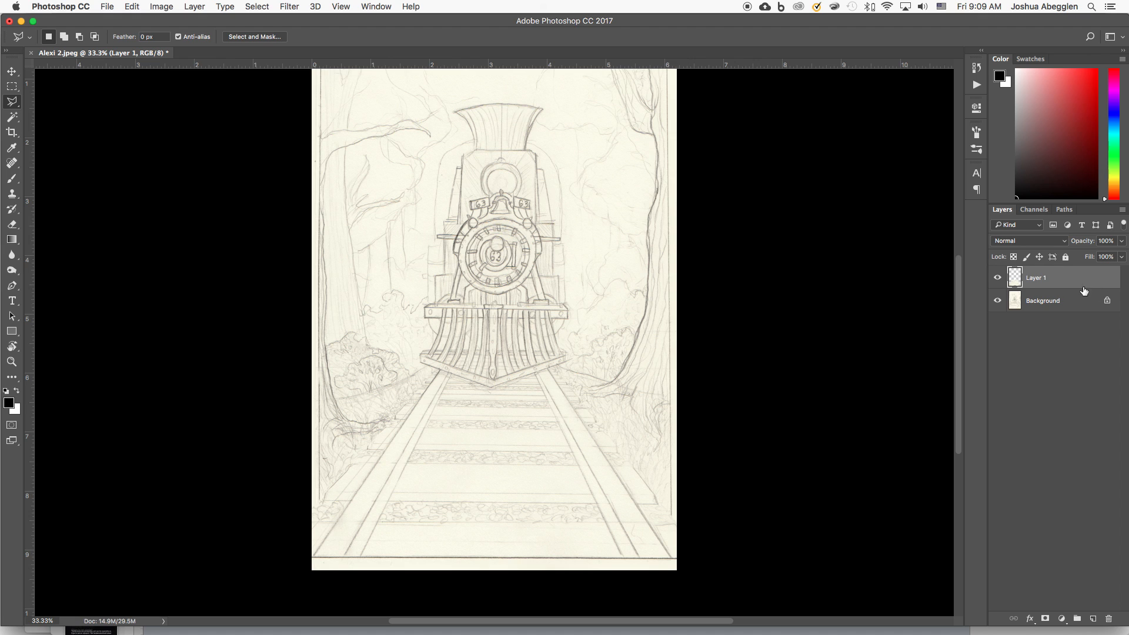
# Hide Layer 1 and begin a Polygonal Lasso outline down the drawing's right border line to its lower-right corner
pyautogui.click(997, 278)
pyautogui.press('super+plus')
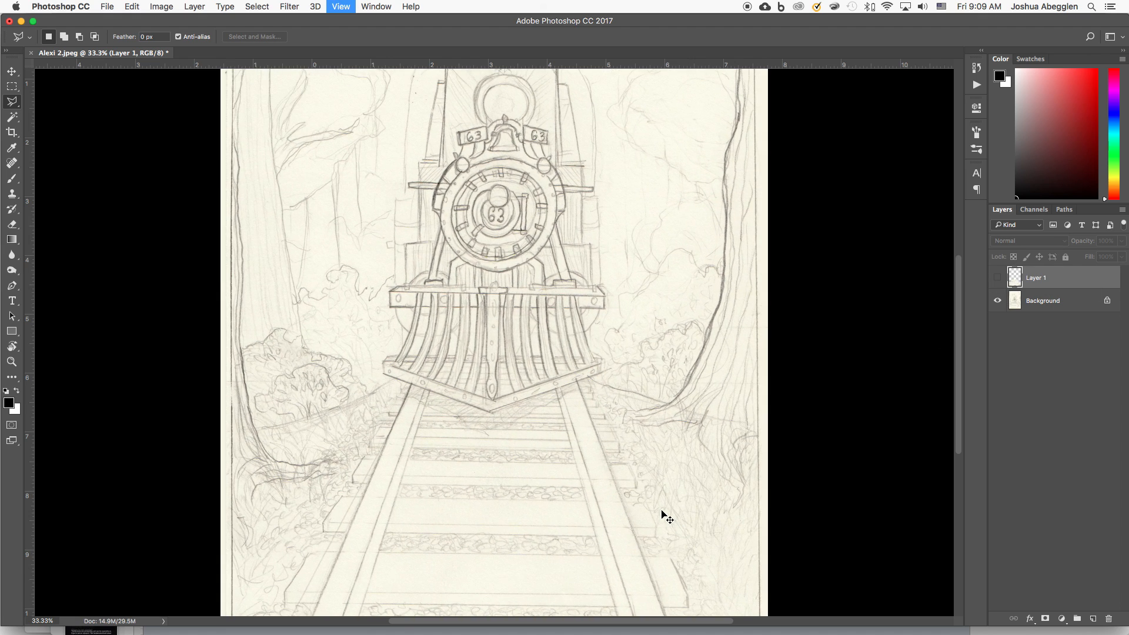
pyautogui.moveTo(807, 466); pyautogui.dragTo(763, 316)
pyautogui.press('m')
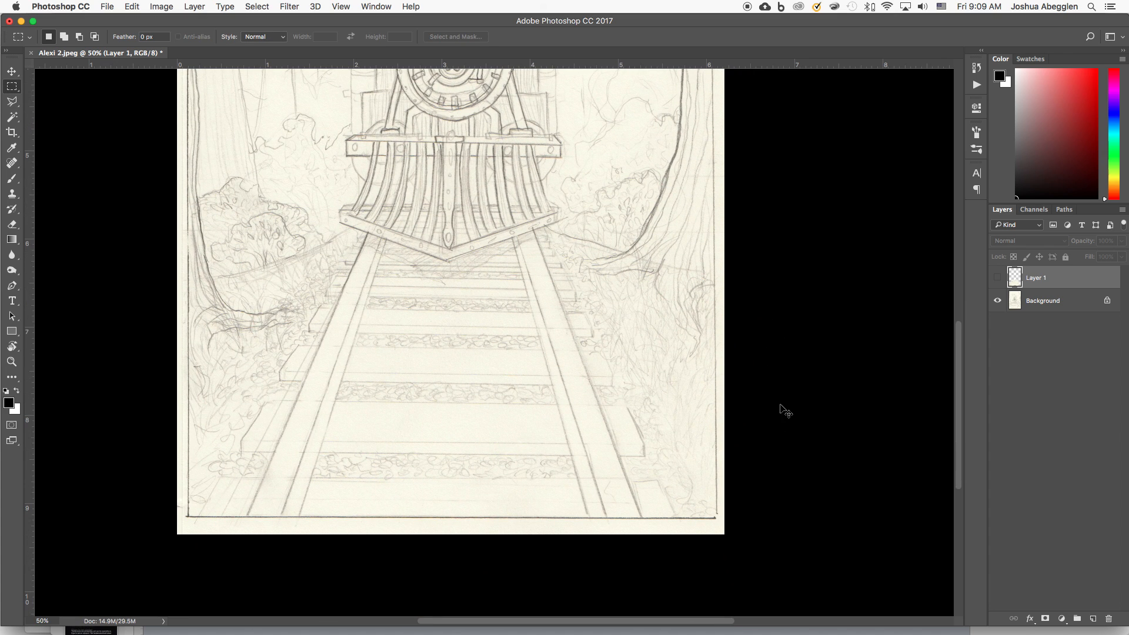
pyautogui.press('super+plus')
pyautogui.moveTo(832, 411); pyautogui.dragTo(775, 364)
pyautogui.moveTo(749, 235)
pyautogui.mouseDown()
pyautogui.moveTo(748, 527)
pyautogui.moveTo(739, 546)
pyautogui.moveTo(748, 552)
pyautogui.mouseUp()
pyautogui.press('l')
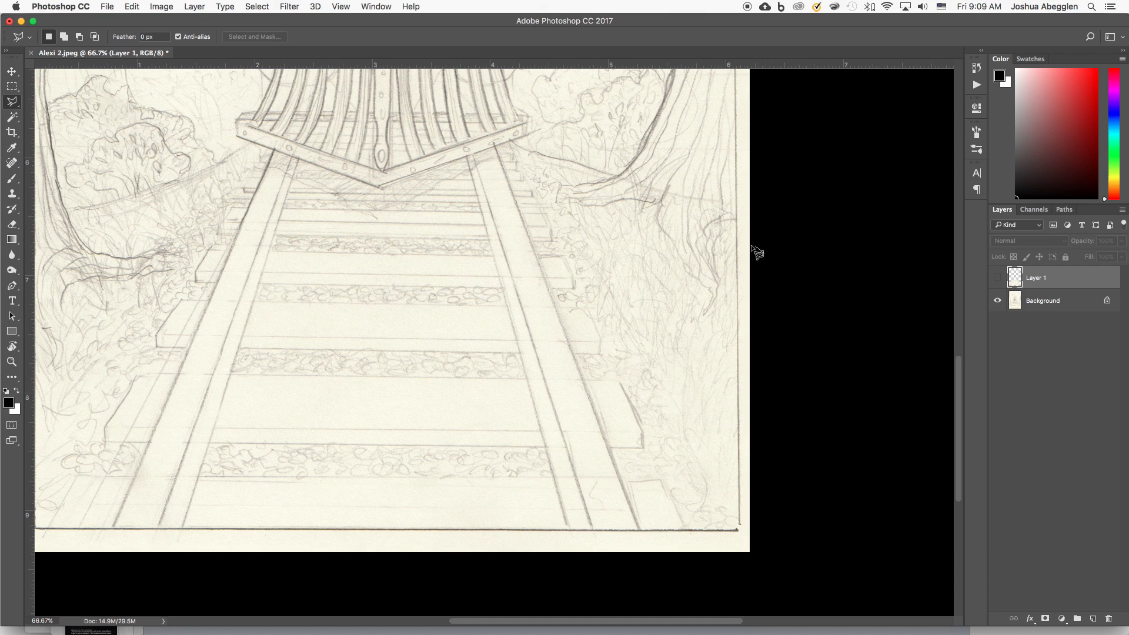
pyautogui.click(736, 254)
pyautogui.click(738, 528)
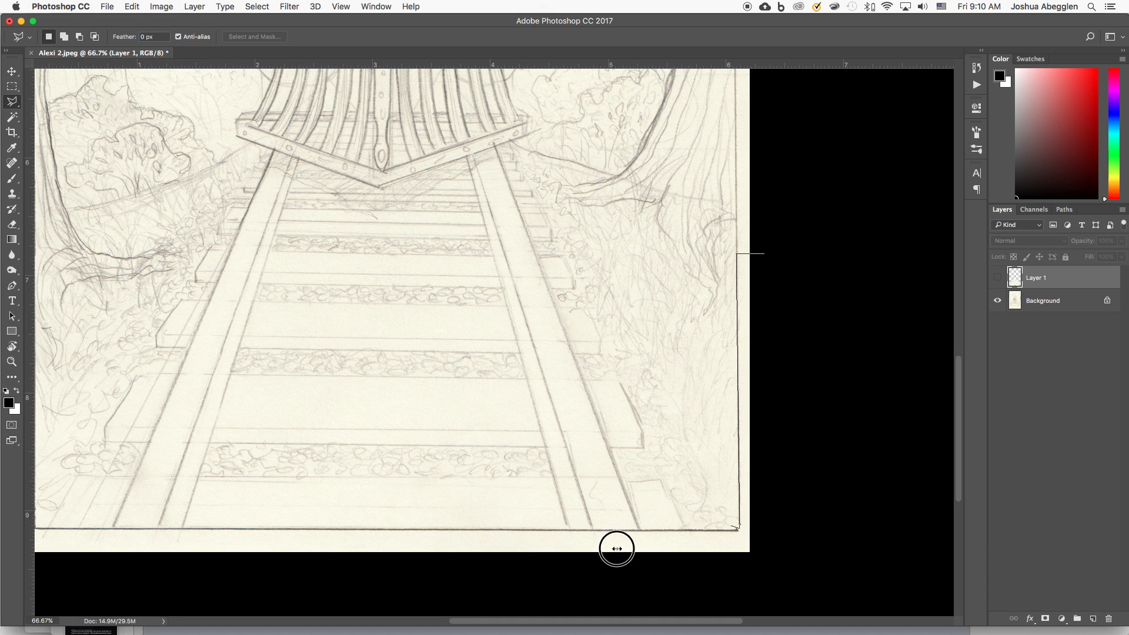
# Continue the lasso outline along the bottom border line, up the left border line, and out past the paper's left edge
pyautogui.moveTo(615, 549); pyautogui.dragTo(901, 484)
pyautogui.click(326, 468)
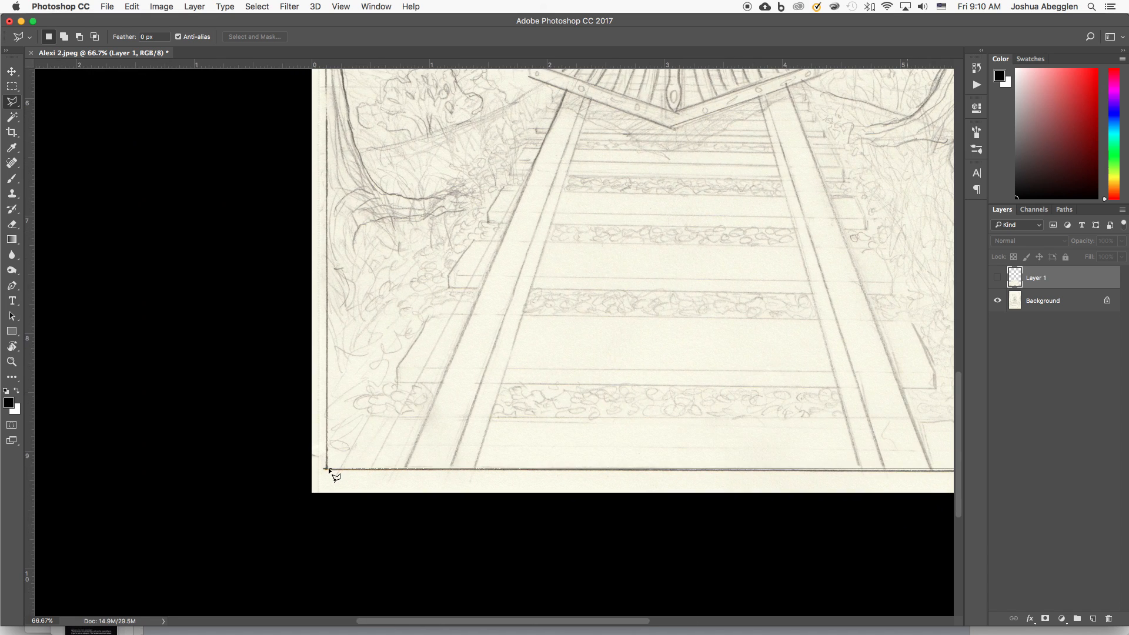
pyautogui.click(328, 468)
pyautogui.scroll(5, 353, 494)
pyautogui.click(353, 299)
pyautogui.click(308, 303)
# Close the lasso outline around the outside of the paper so that only the margin beyond the drawing's border is selected
pyautogui.scroll(-4, 289, 474)
pyautogui.click(270, 556)
pyautogui.hscroll(5, 647, 544)
pyautogui.click(789, 513)
pyautogui.click(776, 171)
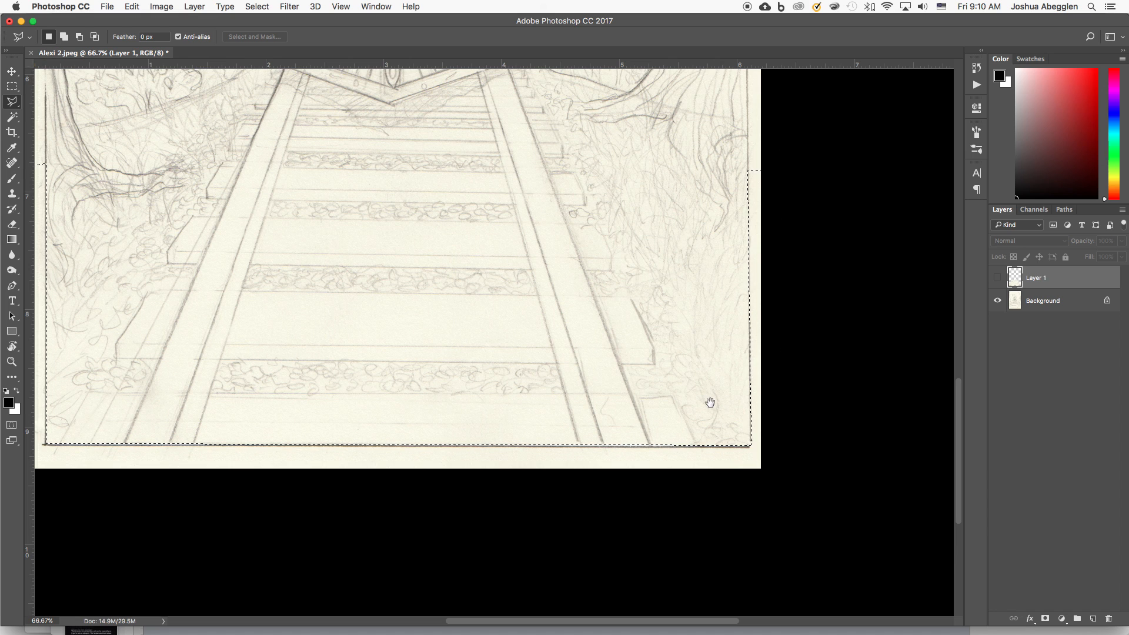
# Show Layer 1 and delete the parts of the tracks extending into the selected margin outside the drawing's border
pyautogui.moveTo(708, 394); pyautogui.dragTo(767, 499)
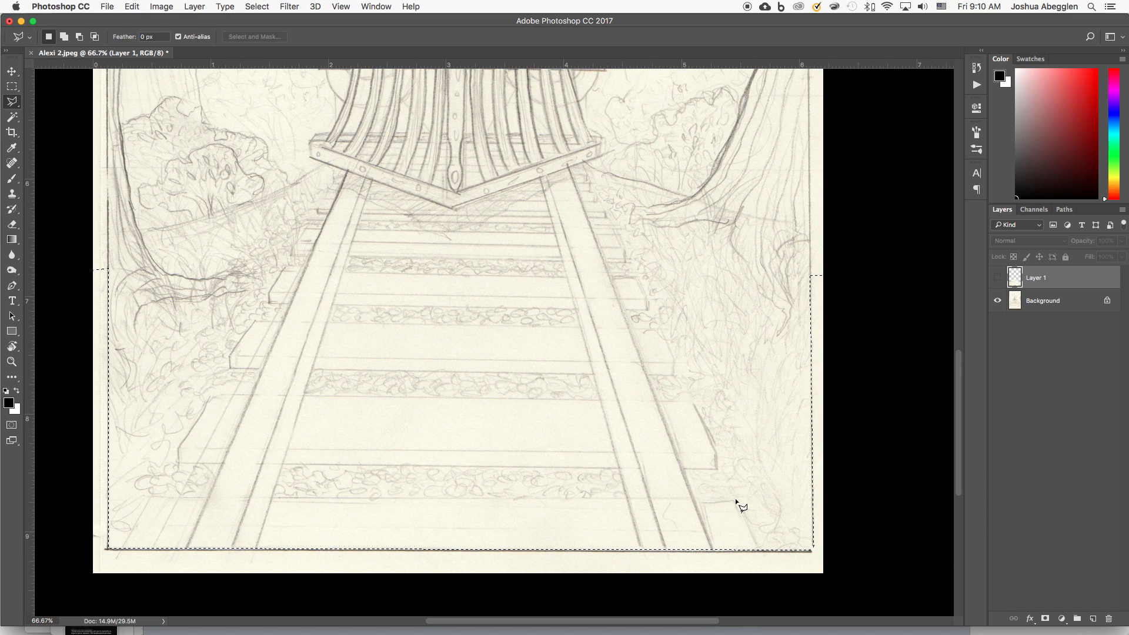
pyautogui.click(997, 278)
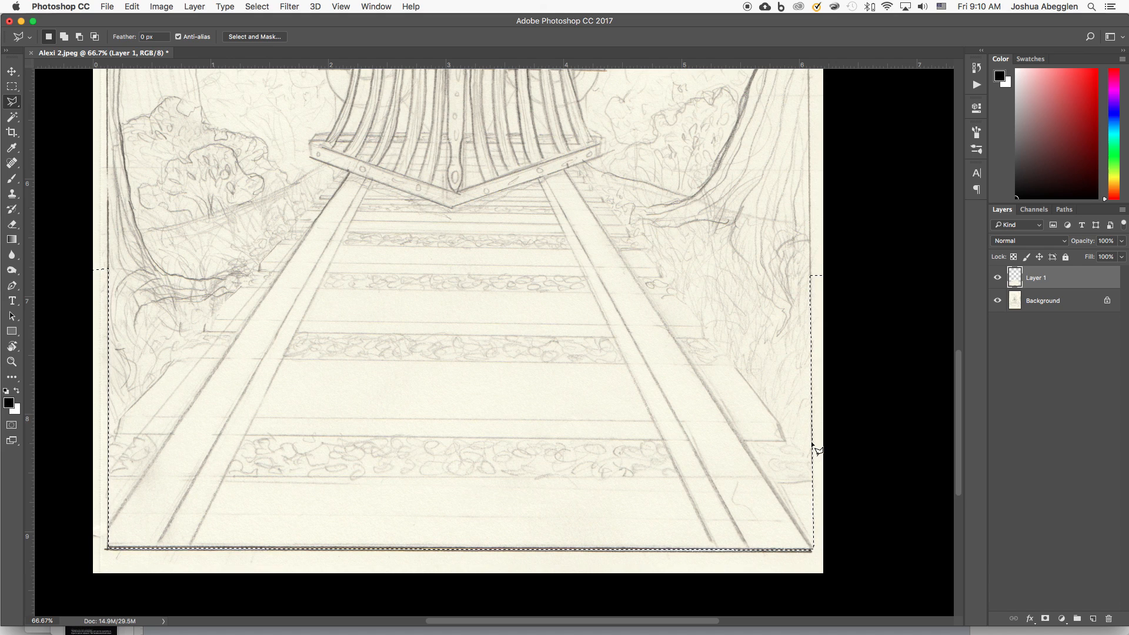
pyautogui.press('super+minus')
pyautogui.press('super+minus')
pyautogui.press('super+minus')
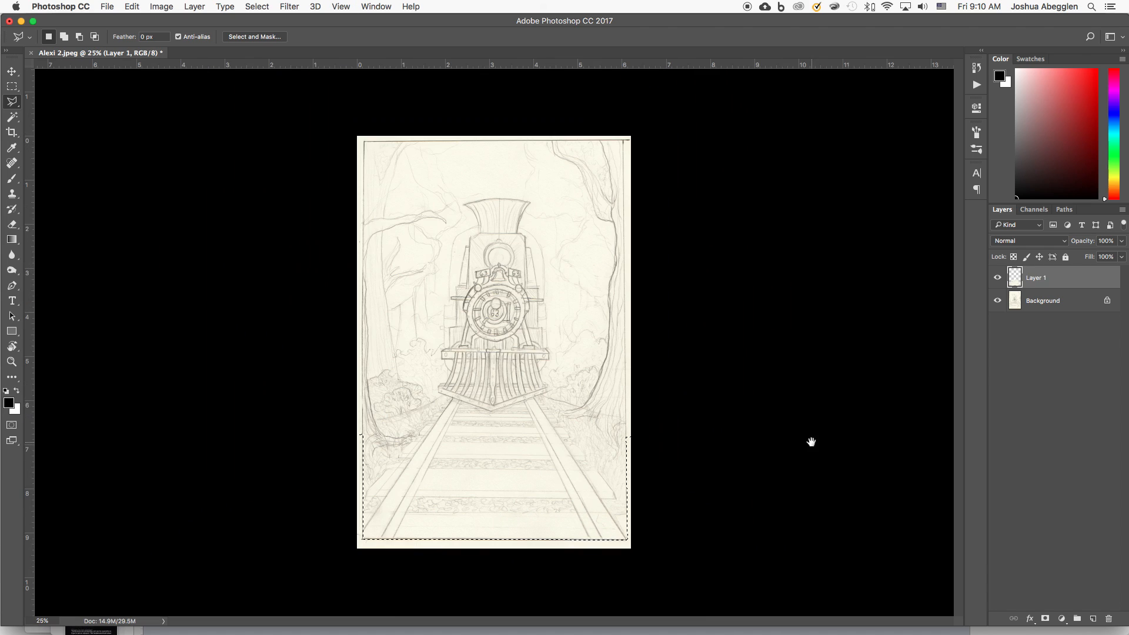